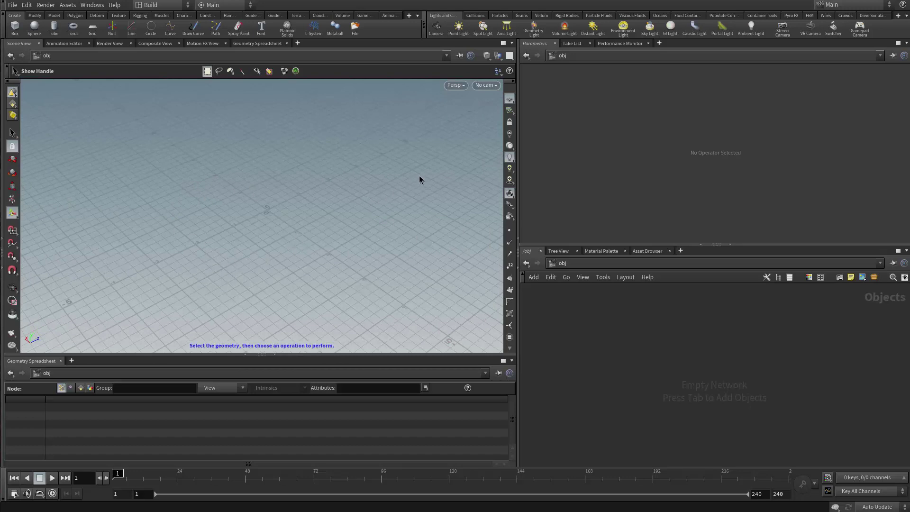
# Create a polygon grid object at the scene origin
pyautogui.scroll(5, 209, 201)
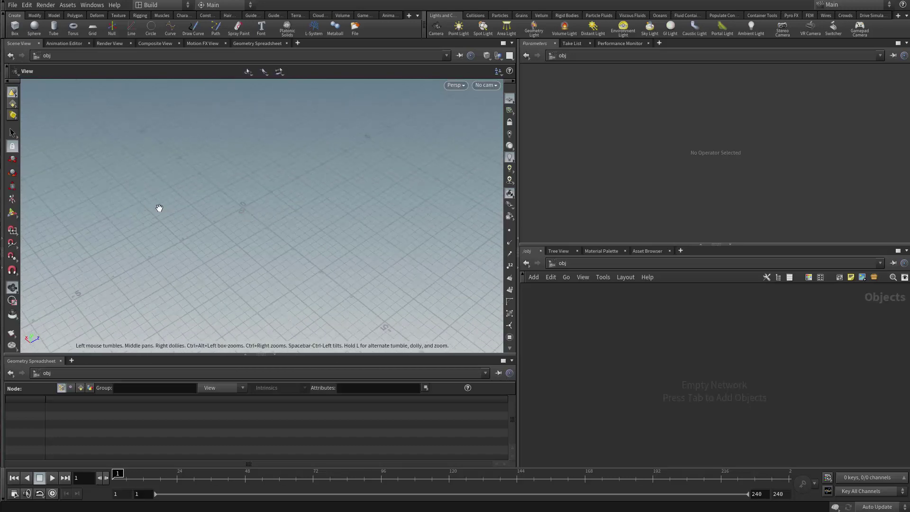
pyautogui.click(93, 28)
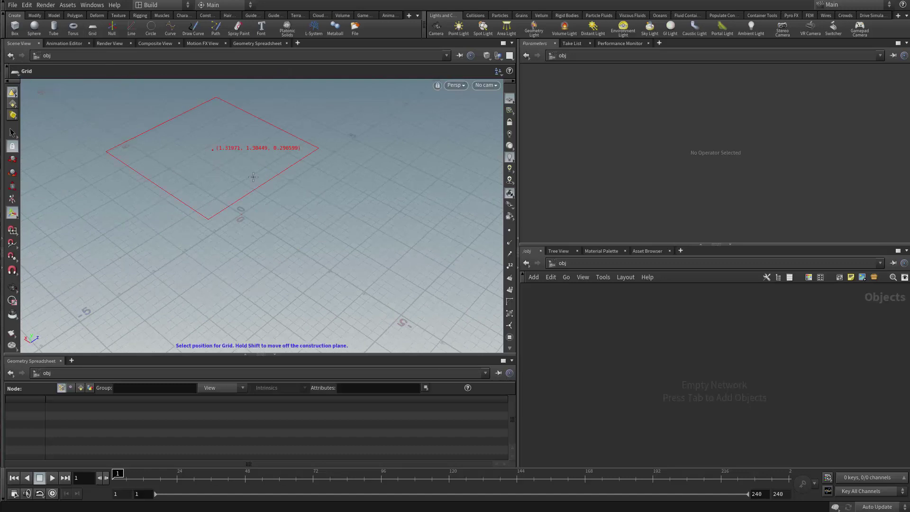
pyautogui.click(269, 205)
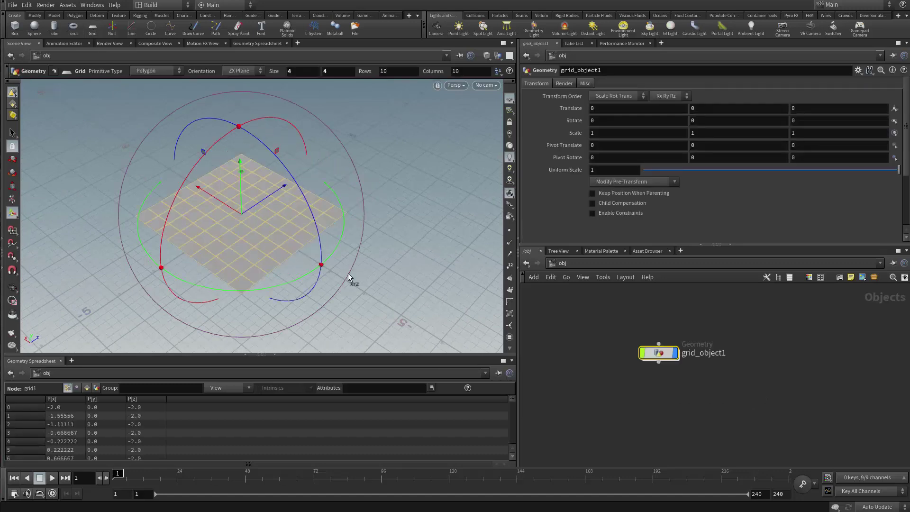
pyautogui.moveTo(242, 229); pyautogui.dragTo(185, 247)
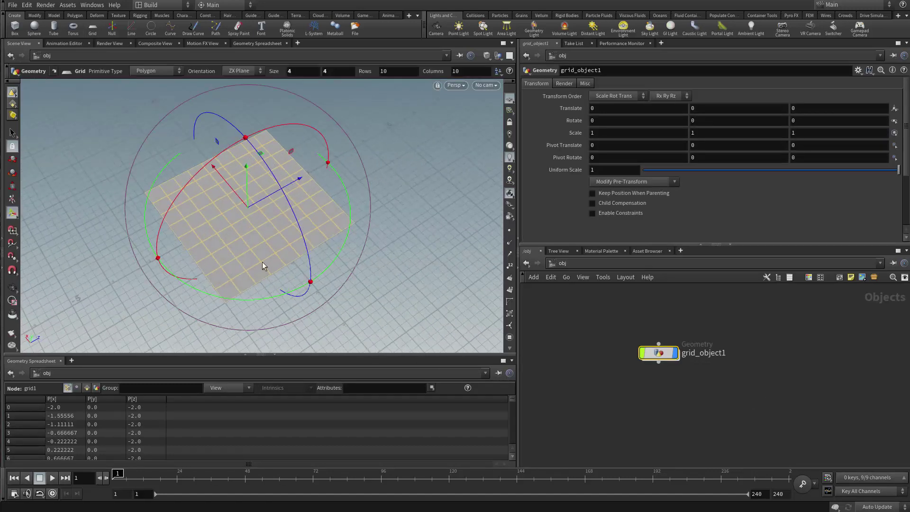
# Enter the grid object's geometry network and set the grid's size to 8 by 8
pyautogui.doubleClick(659, 353)
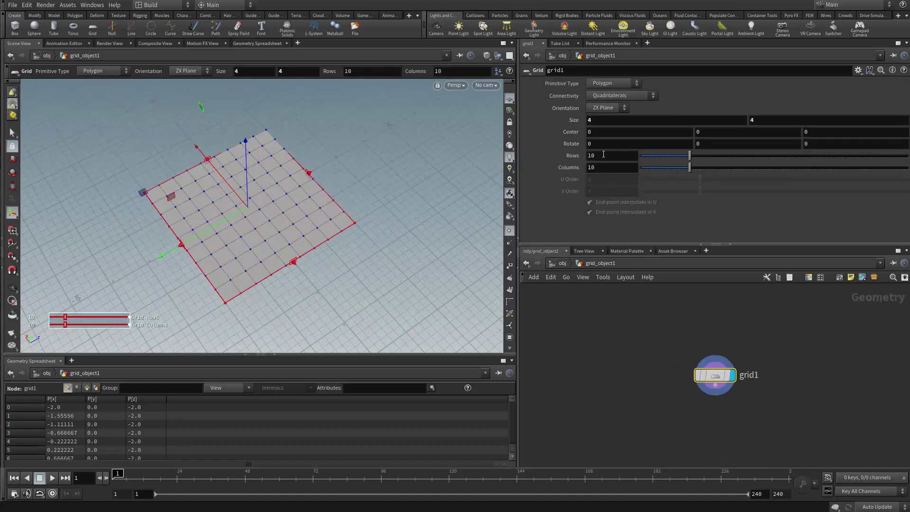
pyautogui.click(601, 122)
pyautogui.write('8')
pyautogui.press('Tab')
pyautogui.write('8')
pyautogui.press('Tab')
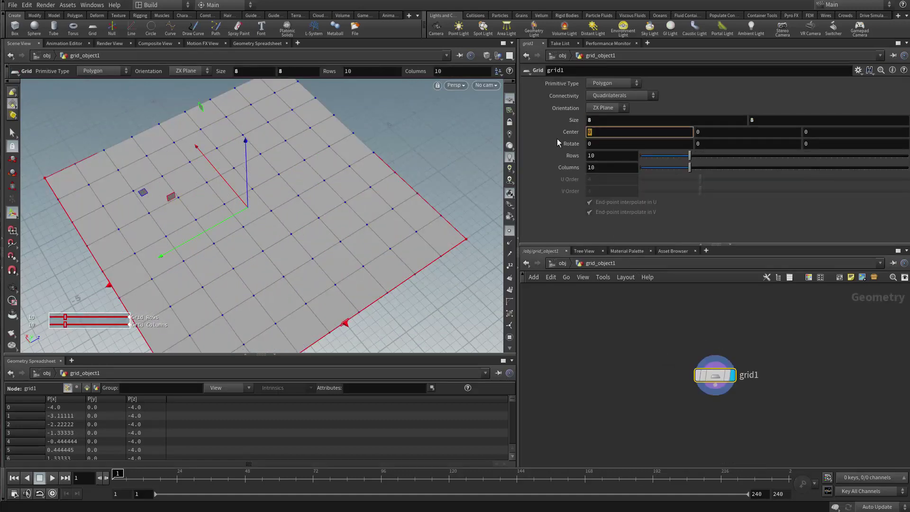
pyautogui.press('Escape')
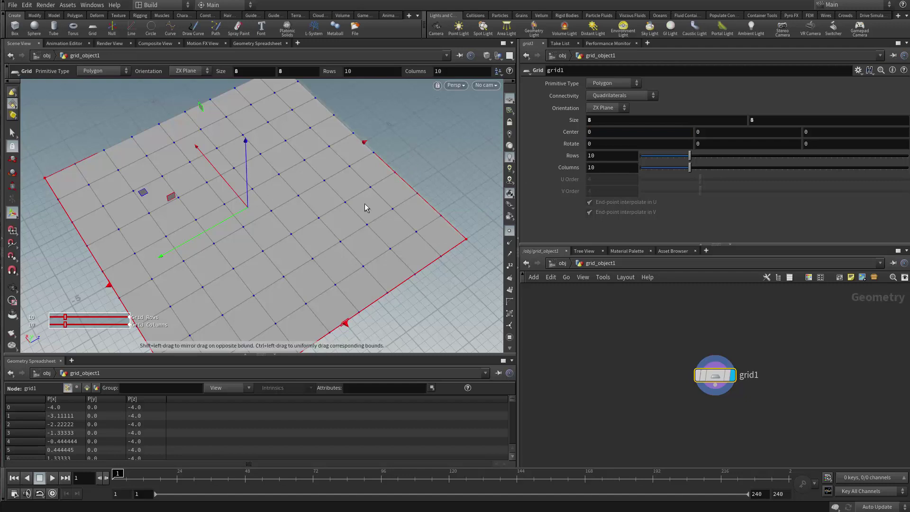
# Select blocks of grid faces at the corners and along the edges, leaving an irregular cross-shaped area unselected
pyautogui.moveTo(365, 203); pyautogui.dragTo(214, 196, button='right')
pyautogui.moveTo(213, 196); pyautogui.dragTo(175, 231)
pyautogui.press('s')
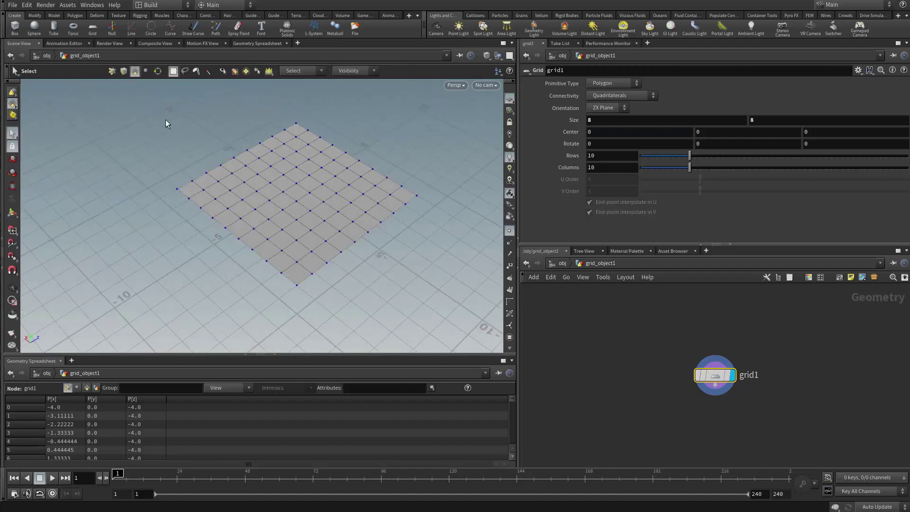
pyautogui.moveTo(171, 178); pyautogui.dragTo(219, 205)
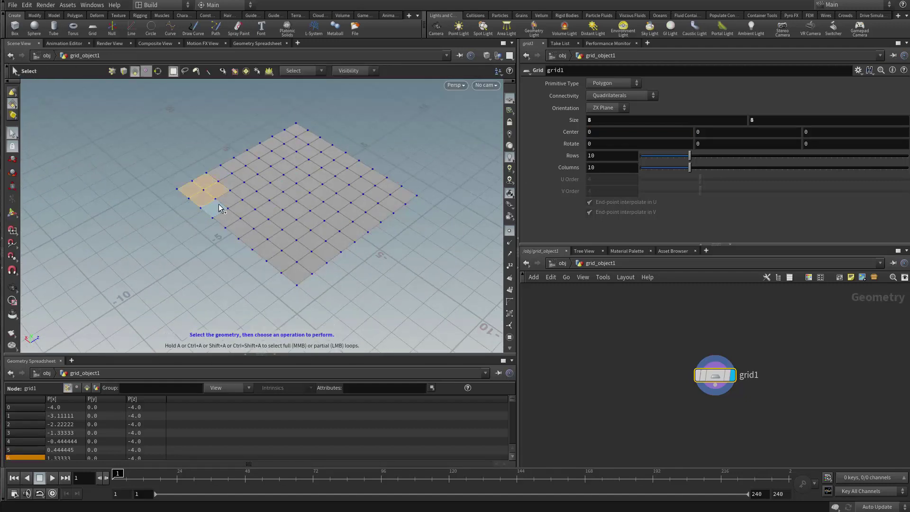
pyautogui.keyDown('shift'); pyautogui.moveTo(248, 262); pyautogui.dragTo(313, 285); pyautogui.keyUp('shift')
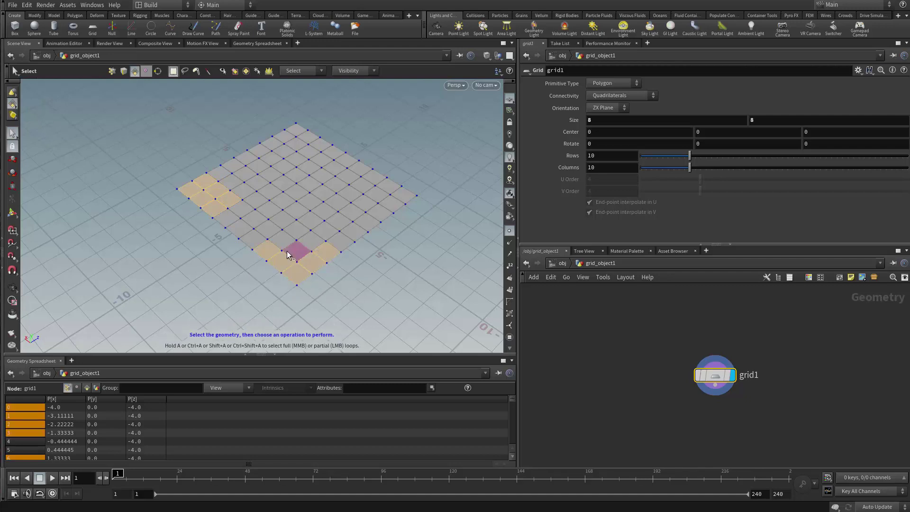
pyautogui.keyDown('shift'); pyautogui.moveTo(287, 251); pyautogui.dragTo(321, 237); pyautogui.keyUp('shift')
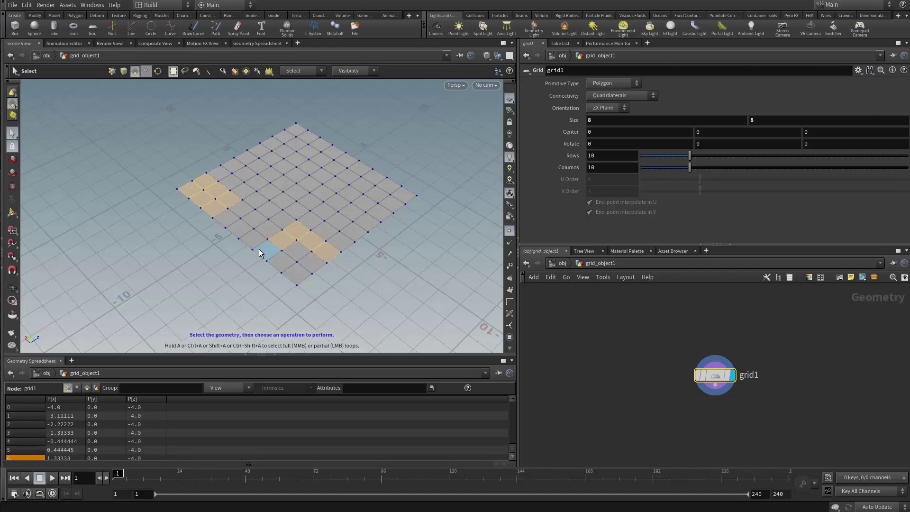
pyautogui.keyDown('shift'); pyautogui.moveTo(259, 252); pyautogui.dragTo(358, 223); pyautogui.keyUp('shift')
pyautogui.keyDown('shift'); pyautogui.moveTo(221, 141); pyautogui.dragTo(257, 174); pyautogui.keyUp('shift')
pyautogui.keyDown('shift'); pyautogui.moveTo(257, 131); pyautogui.dragTo(295, 166); pyautogui.keyUp('shift')
pyautogui.keyDown('ctrl'); pyautogui.click(214, 176); pyautogui.keyUp('ctrl')
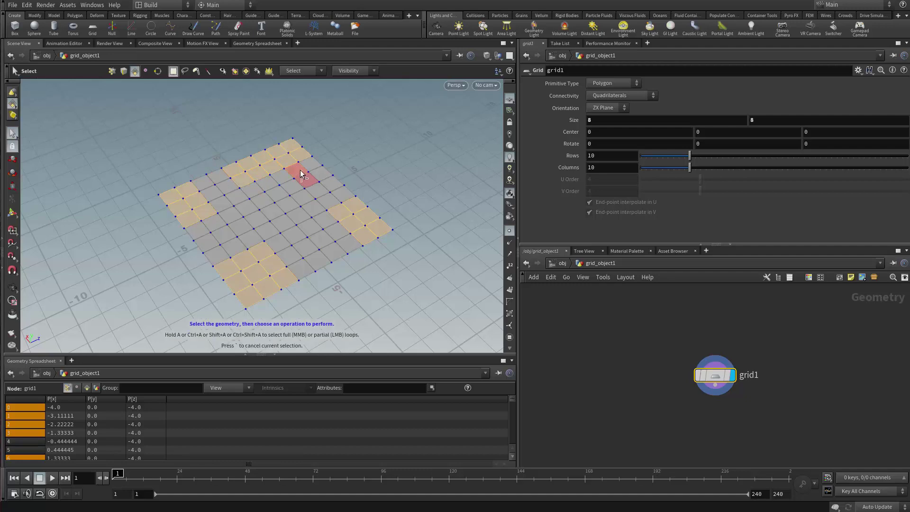
pyautogui.keyDown('ctrl'); pyautogui.click(300, 171); pyautogui.keyUp('ctrl')
pyautogui.keyDown('shift'); pyautogui.moveTo(352, 172); pyautogui.dragTo(317, 190); pyautogui.keyUp('shift')
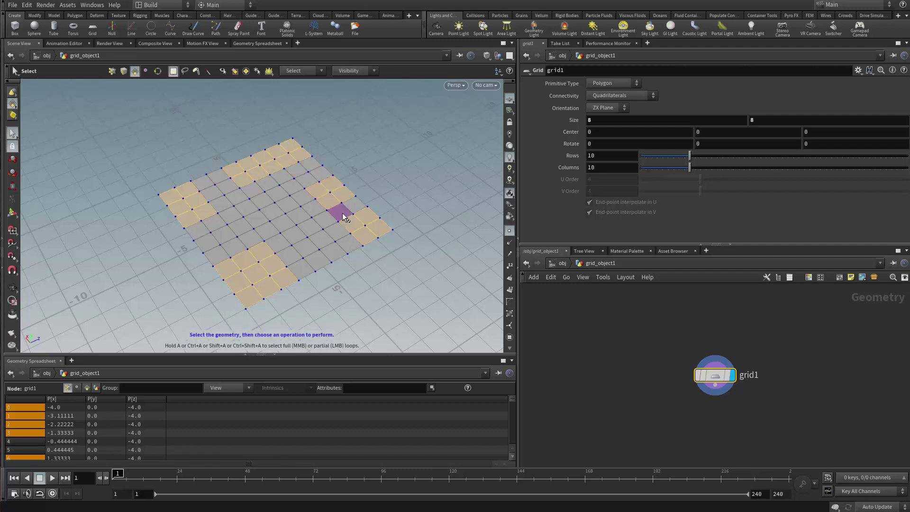
pyautogui.keyDown('alt'); pyautogui.moveTo(300, 260); pyautogui.dragTo(317, 300); pyautogui.keyUp('alt')
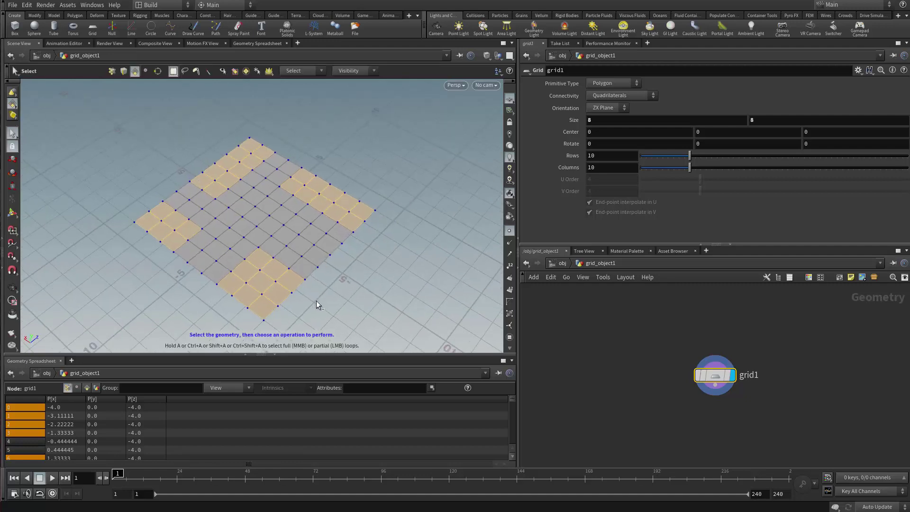
pyautogui.keyDown('ctrl'); pyautogui.moveTo(385, 197); pyautogui.dragTo(327, 223); pyautogui.keyUp('ctrl')
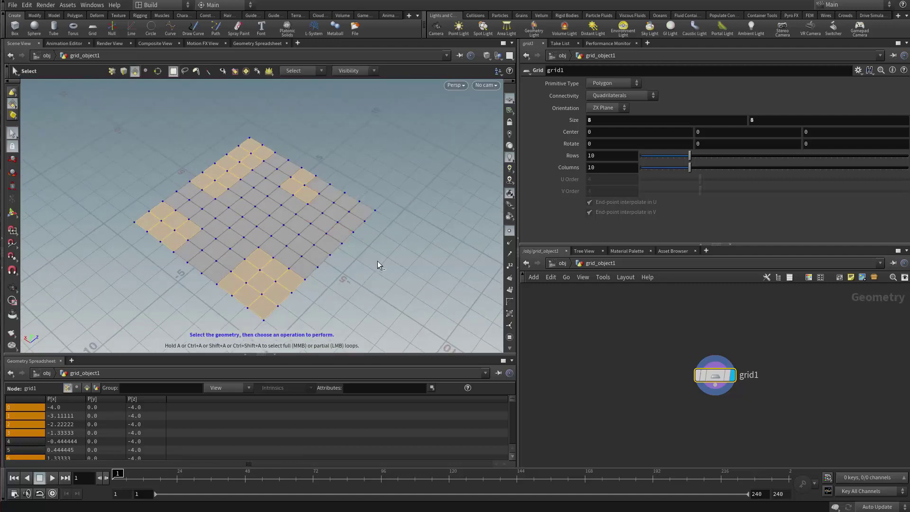
pyautogui.keyDown('ctrl'); pyautogui.moveTo(378, 261); pyautogui.dragTo(337, 198); pyautogui.keyUp('ctrl')
pyautogui.hotkey('ctrl', 'z')
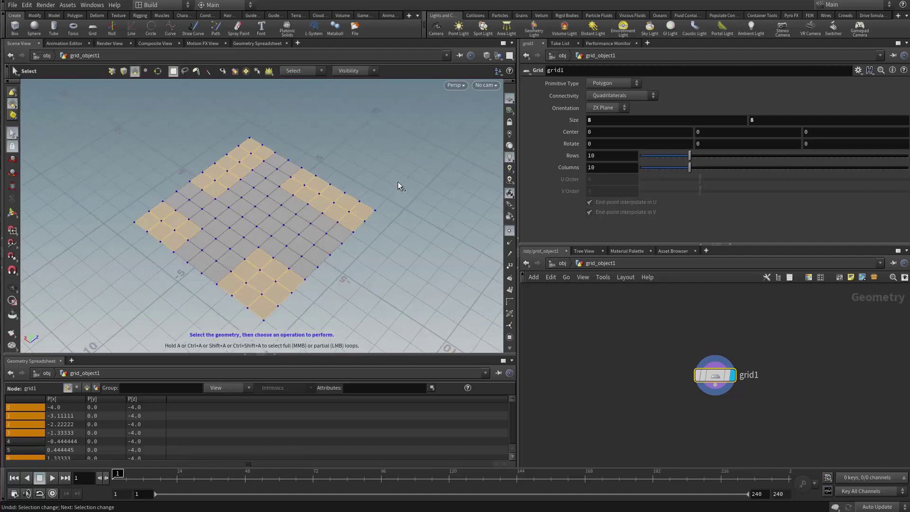
pyautogui.keyDown('shift'); pyautogui.moveTo(398, 181); pyautogui.dragTo(333, 221); pyautogui.keyUp('shift')
pyautogui.keyDown('shift'); pyautogui.moveTo(354, 253); pyautogui.dragTo(316, 227); pyautogui.keyUp('shift')
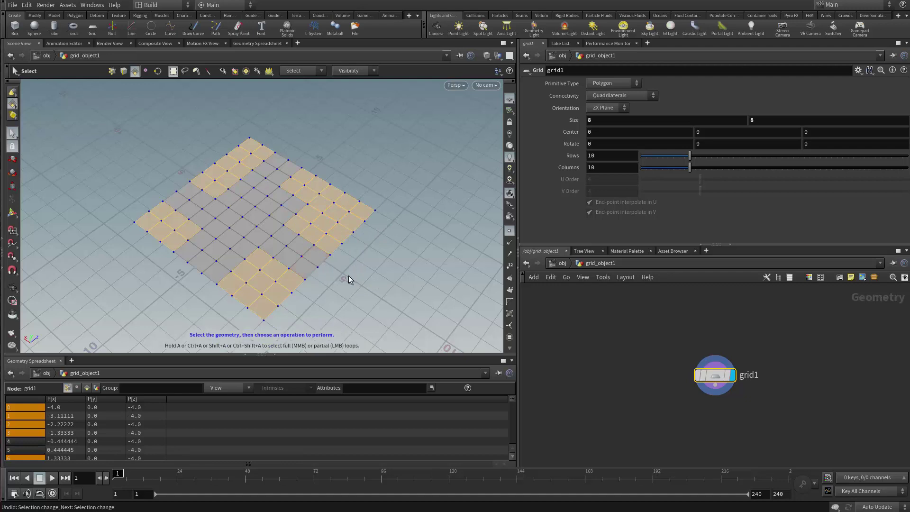
pyautogui.press('Escape')
pyautogui.moveTo(348, 275); pyautogui.dragTo(441, 236)
pyautogui.press('Delete')
pyautogui.scroll(2, 686, 360)
pyautogui.press('Return')
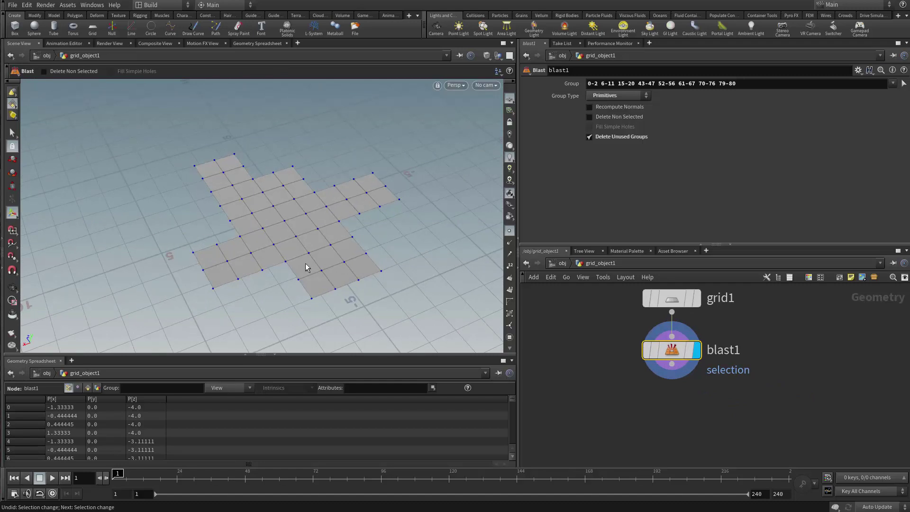
# Examine the outline of the cut grid from several angles
pyautogui.press('Escape')
pyautogui.moveTo(205, 287); pyautogui.dragTo(155, 264)
pyautogui.moveTo(155, 264); pyautogui.dragTo(176, 307, button='right')
pyautogui.moveTo(176, 306); pyautogui.dragTo(293, 281)
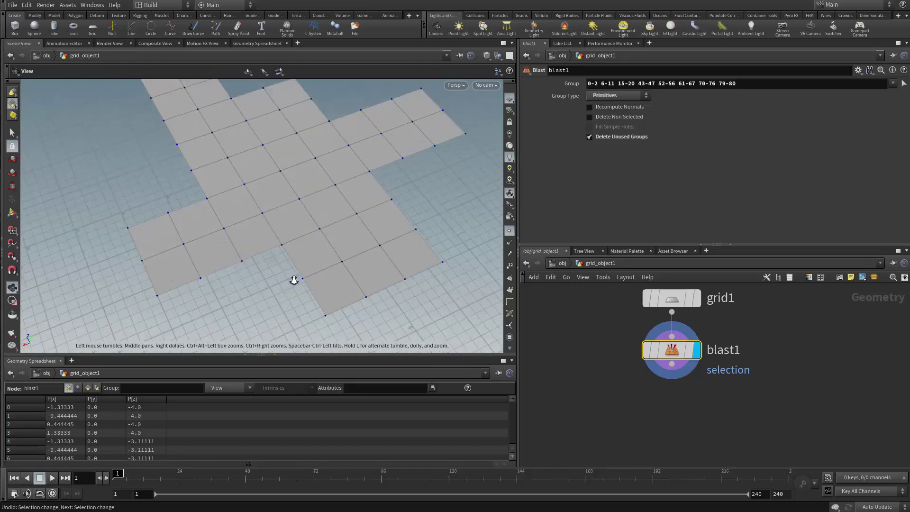
pyautogui.moveTo(293, 280); pyautogui.dragTo(271, 274, button='right')
pyautogui.moveTo(272, 274); pyautogui.dragTo(254, 253)
pyautogui.press('Return')
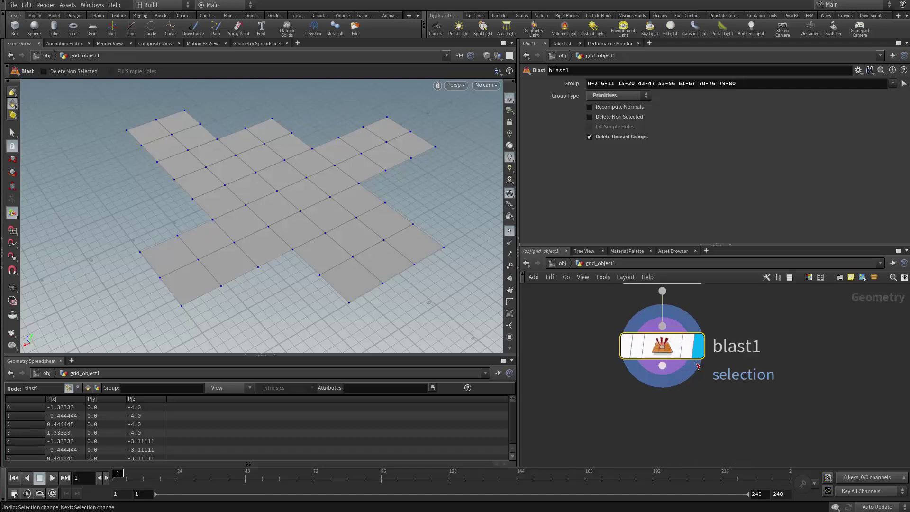
pyautogui.scroll(2, 568, 359)
pyautogui.press('Escape')
pyautogui.moveTo(296, 213); pyautogui.dragTo(240, 197)
pyautogui.press('Return')
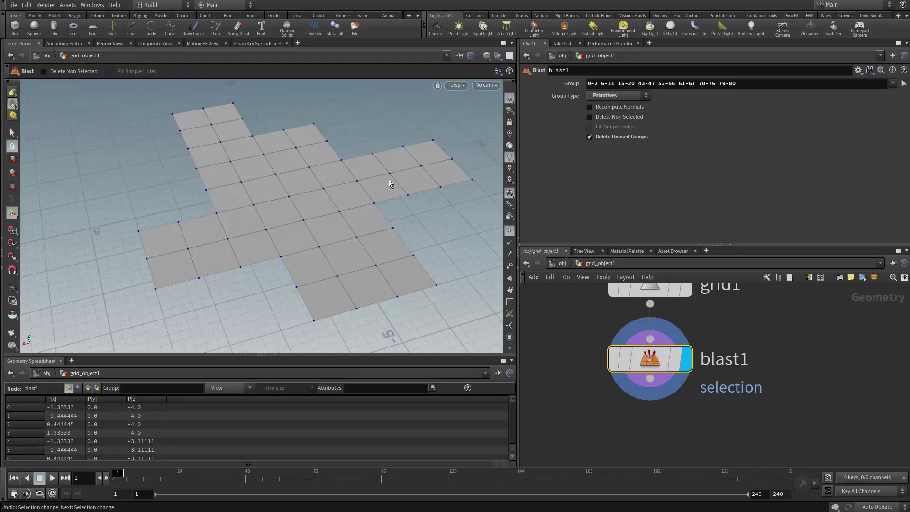
pyautogui.moveTo(388, 184); pyautogui.dragTo(108, 178)
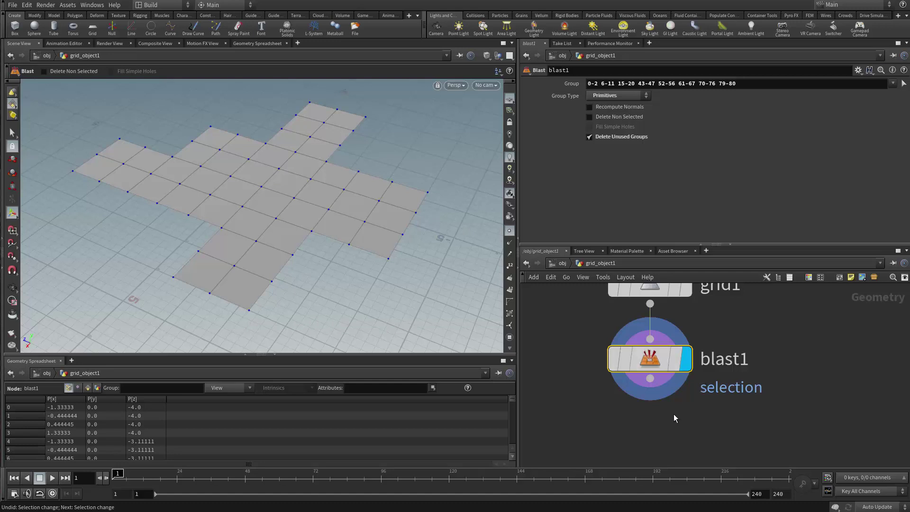
# Add a Divide node, connect it to the output of blast1 and display its result
pyautogui.moveTo(675, 417); pyautogui.dragTo(612, 405, button='middle')
pyautogui.press('Tab')
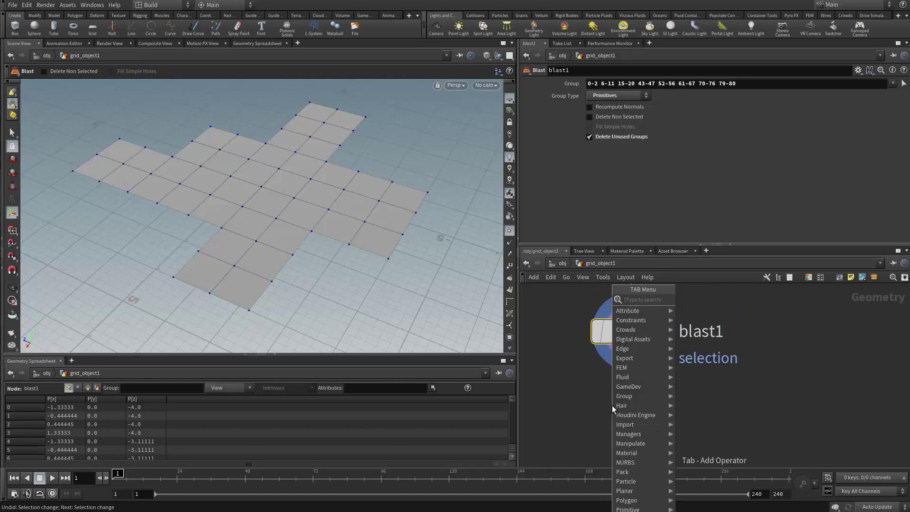
pyautogui.write('extr')
pyautogui.press('Return')
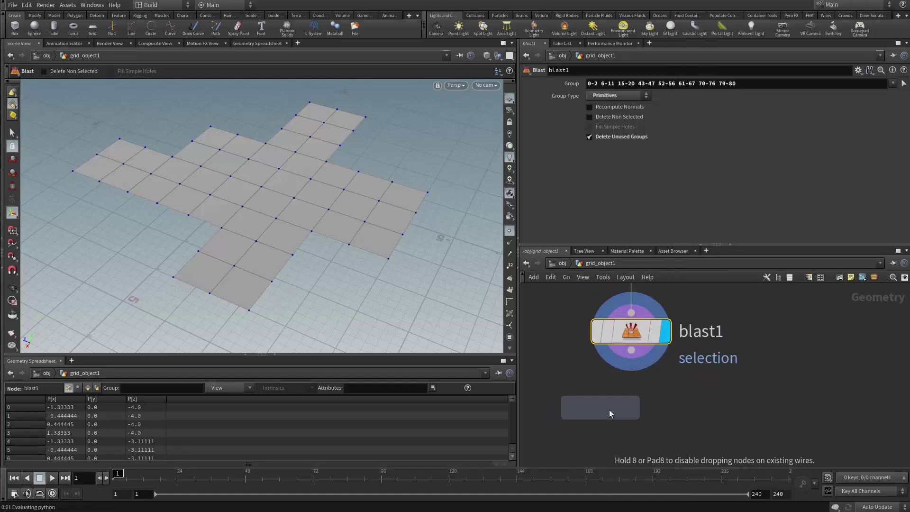
pyautogui.click(618, 411)
pyautogui.moveTo(632, 350); pyautogui.dragTo(602, 392)
pyautogui.moveTo(619, 413); pyautogui.dragTo(635, 414)
pyautogui.click(664, 411)
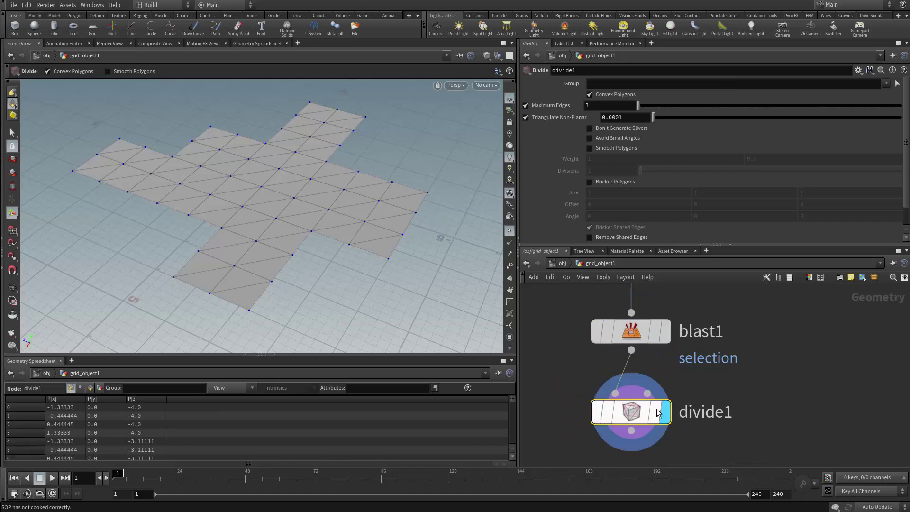
# Turn off Convex Polygons and enable Remove Shared Edges on the Divide node
pyautogui.click(610, 97)
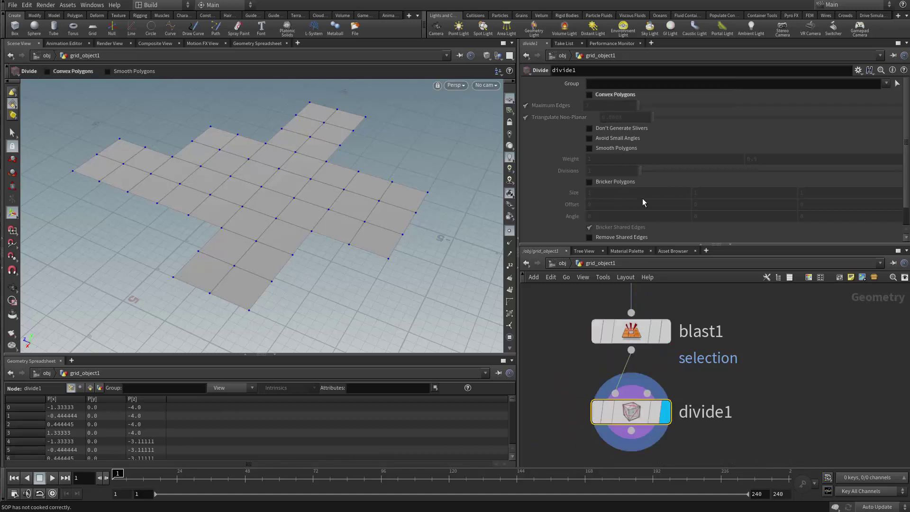
pyautogui.scroll(-2, 616, 213)
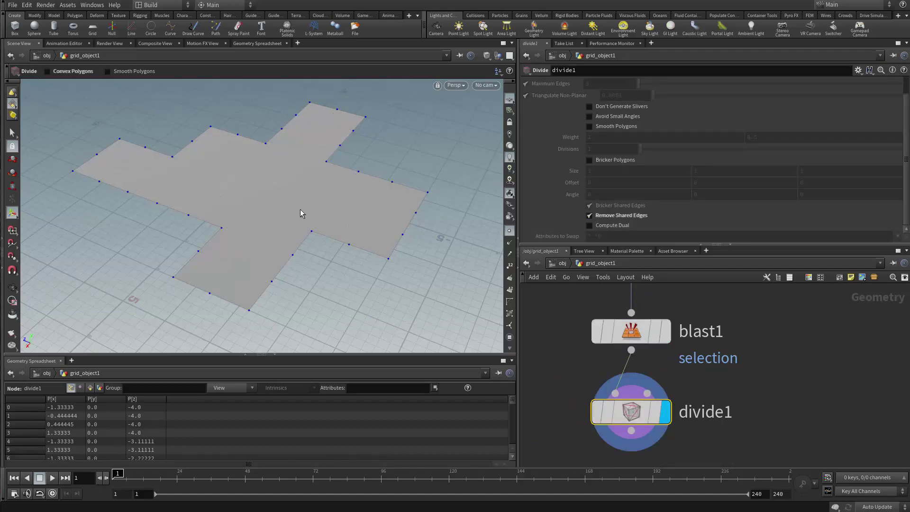
pyautogui.scroll(3, 296, 202)
# Add a Facet node after divide1 and enable Remove Inline Points on it
pyautogui.moveTo(733, 396); pyautogui.dragTo(740, 377, button='middle')
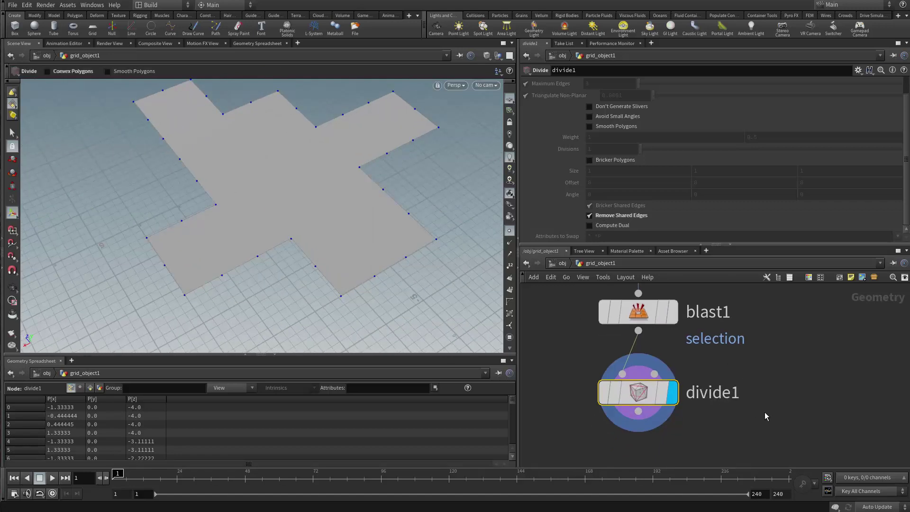
pyautogui.press('Tab')
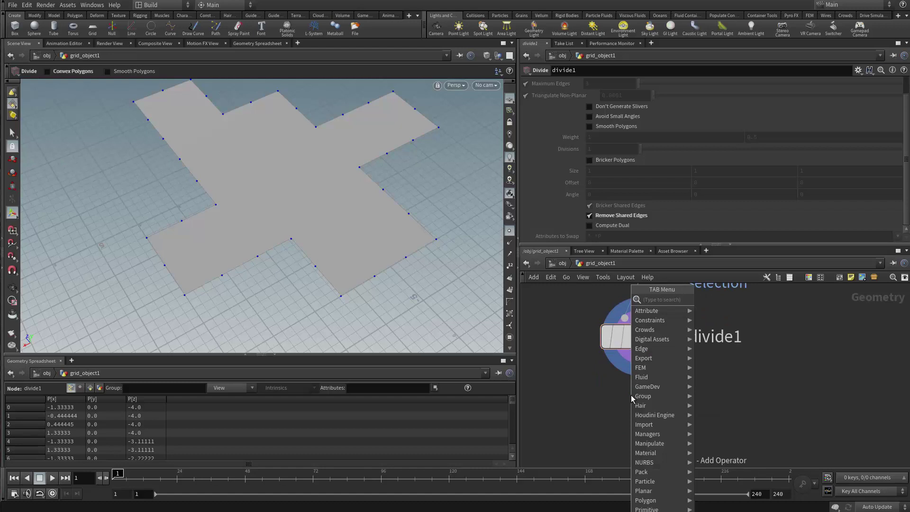
pyautogui.write('polyextrude')
pyautogui.press('Return')
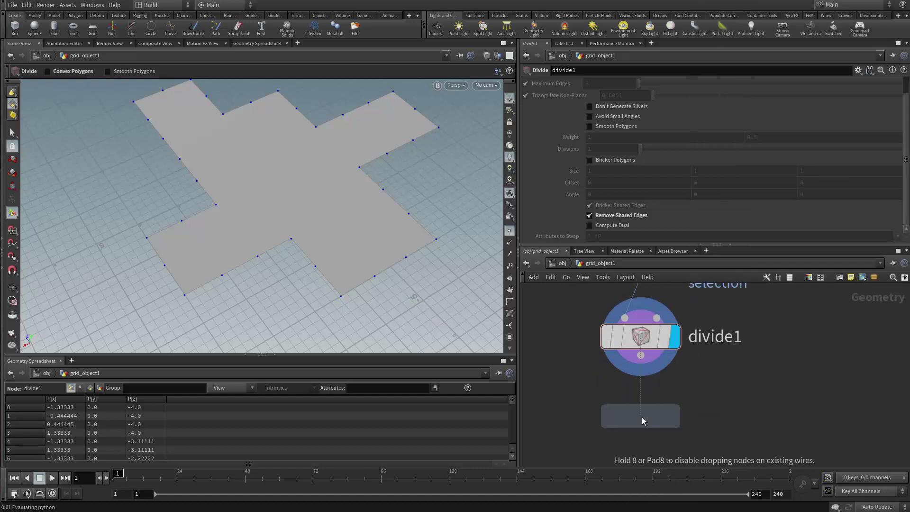
pyautogui.click(641, 416)
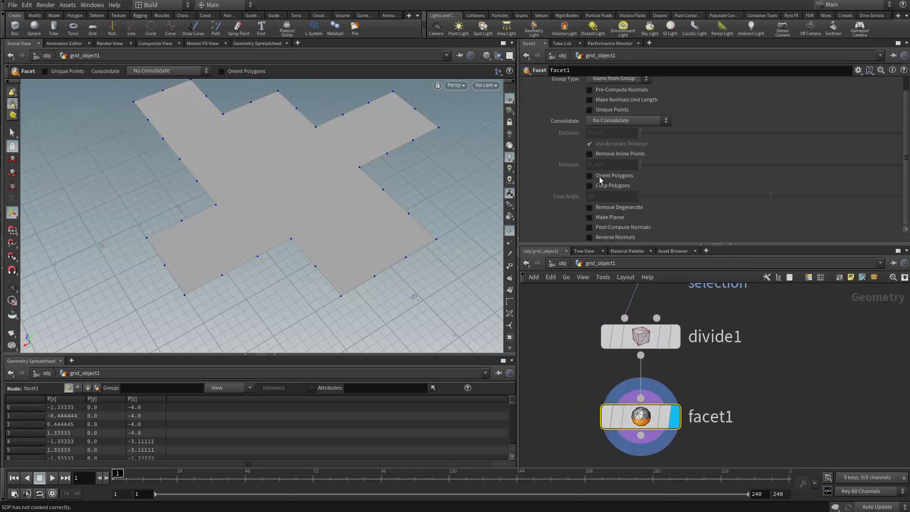
pyautogui.click(591, 155)
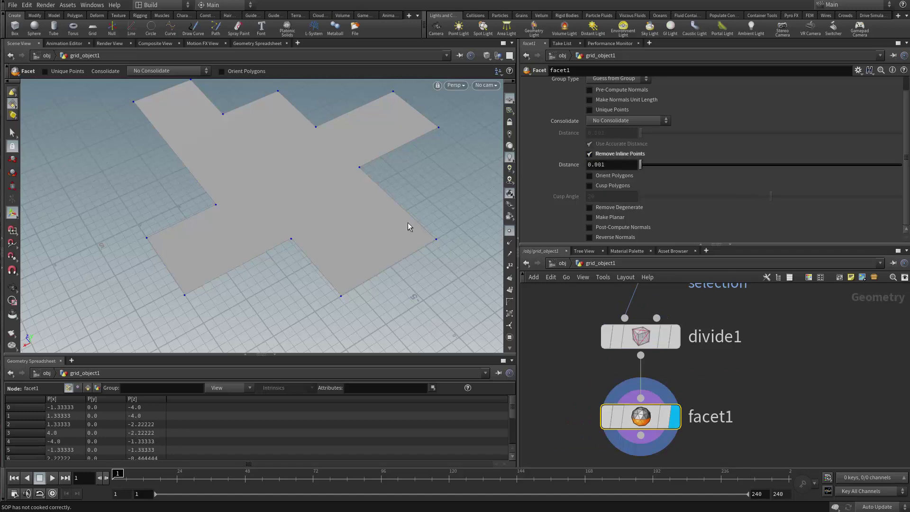
pyautogui.keyDown('alt'); pyautogui.moveTo(370, 246); pyautogui.dragTo(347, 242); pyautogui.keyUp('alt')
# Collapse the divide1 and facet1 nodes into a subnetwork
pyautogui.scroll(-3, 701, 433)
pyautogui.moveTo(598, 373); pyautogui.dragTo(781, 416)
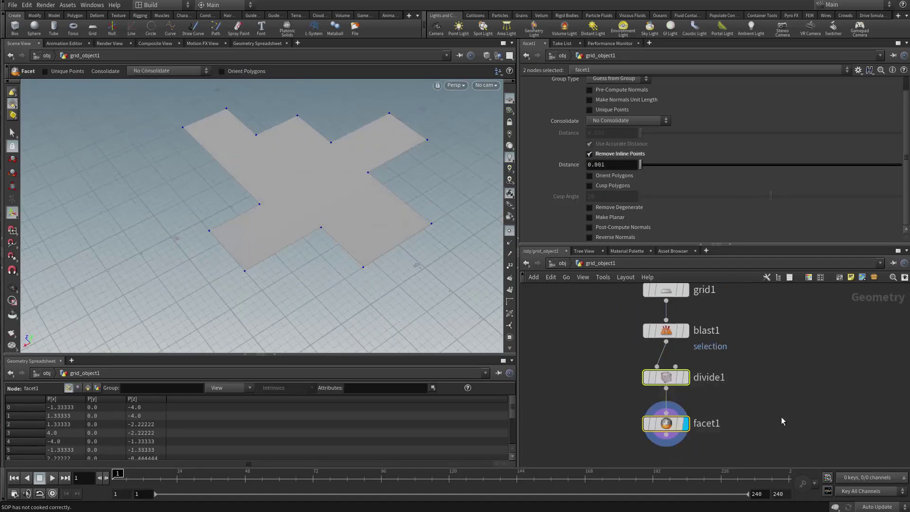
pyautogui.moveTo(691, 300); pyautogui.dragTo(695, 324, button='middle')
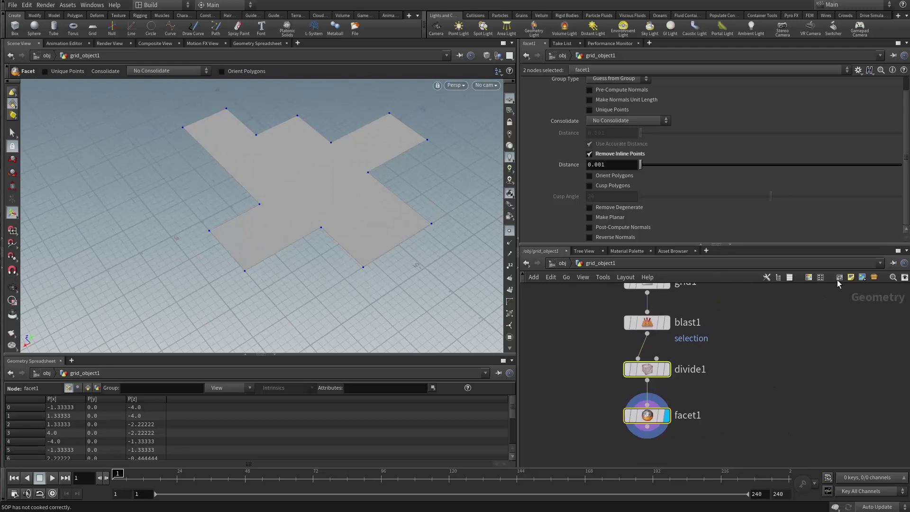
pyautogui.hotkey('shift', 'c')
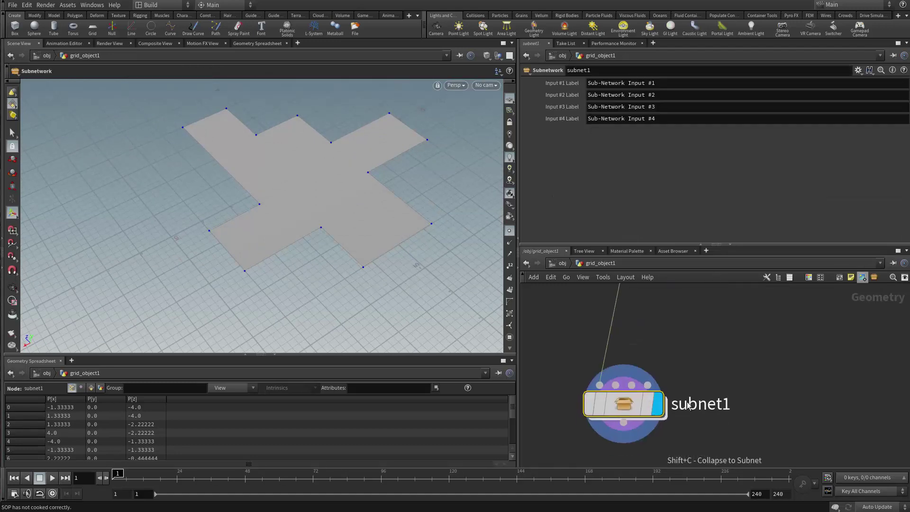
# Rename the subnetwork holding the divide and facet nodes to cleanup
pyautogui.doubleClick(686, 403)
pyautogui.write('cleanup')
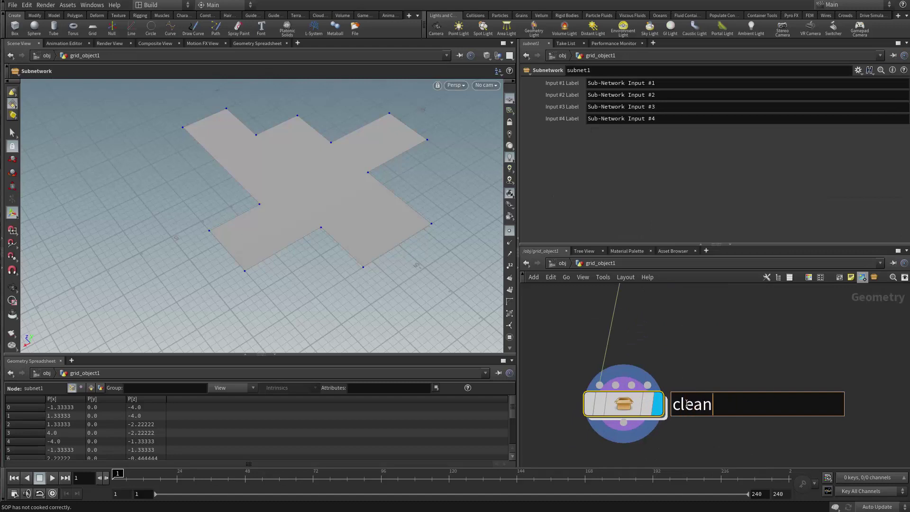
pyautogui.press('Return')
# Insert a Null node on the wire between blast1 and the cleanup subnetwork
pyautogui.press('Tab')
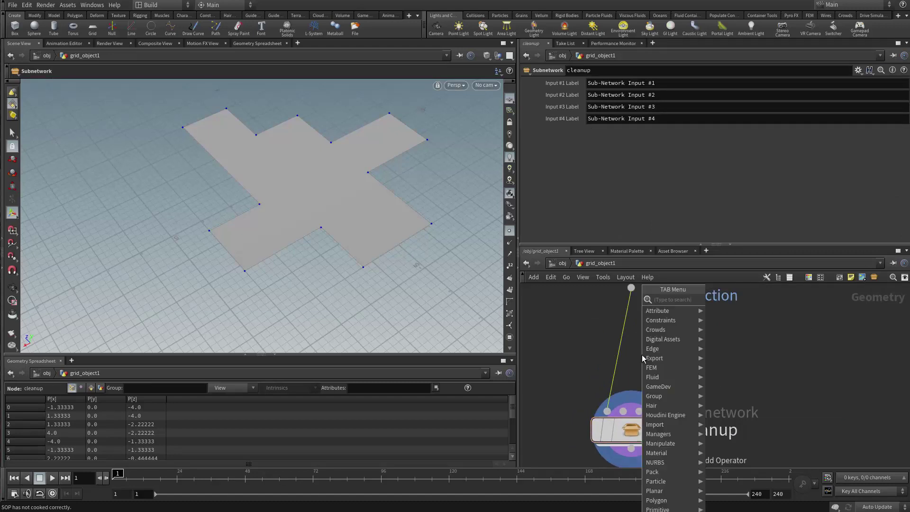
pyautogui.write('bu')
pyautogui.press('BackSpace')
pyautogui.press('BackSpace')
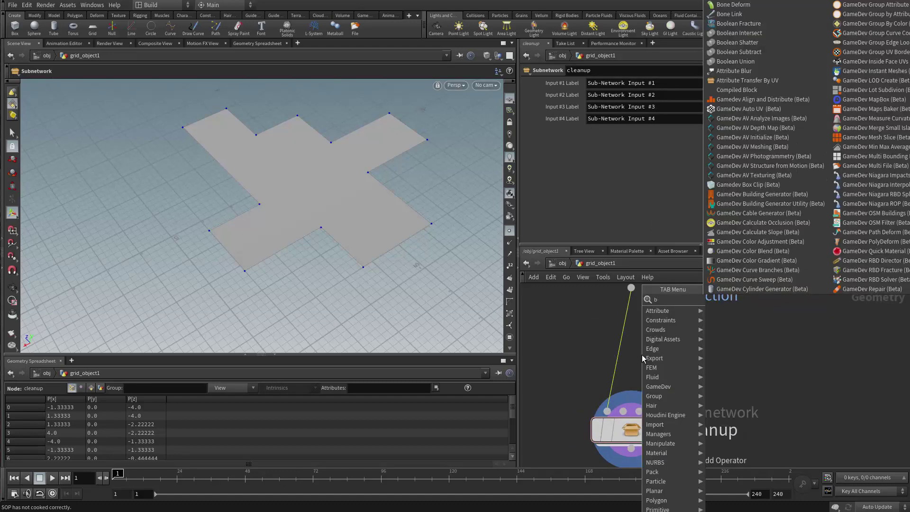
pyautogui.write('nu')
pyautogui.press('Return')
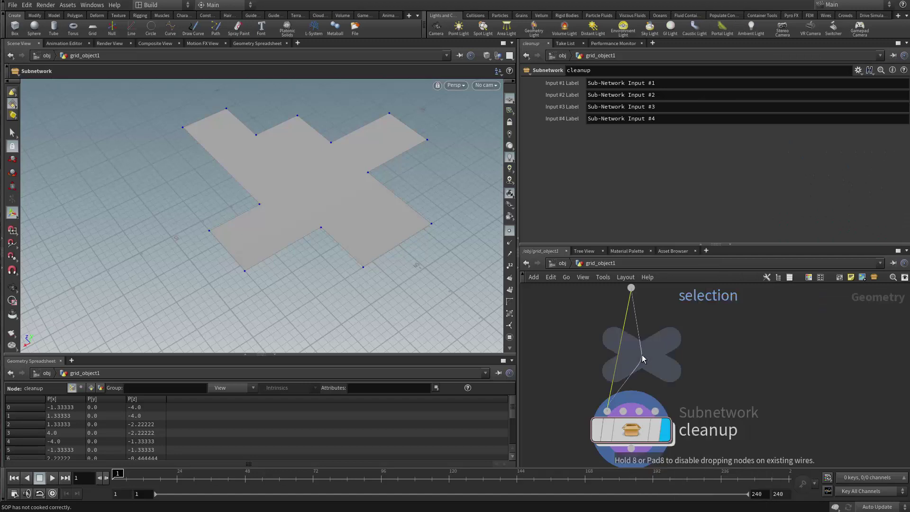
pyautogui.click(642, 356)
# Rename the new Null node as ground_plane_input
pyautogui.scroll(2, 683, 364)
pyautogui.doubleClick(687, 348)
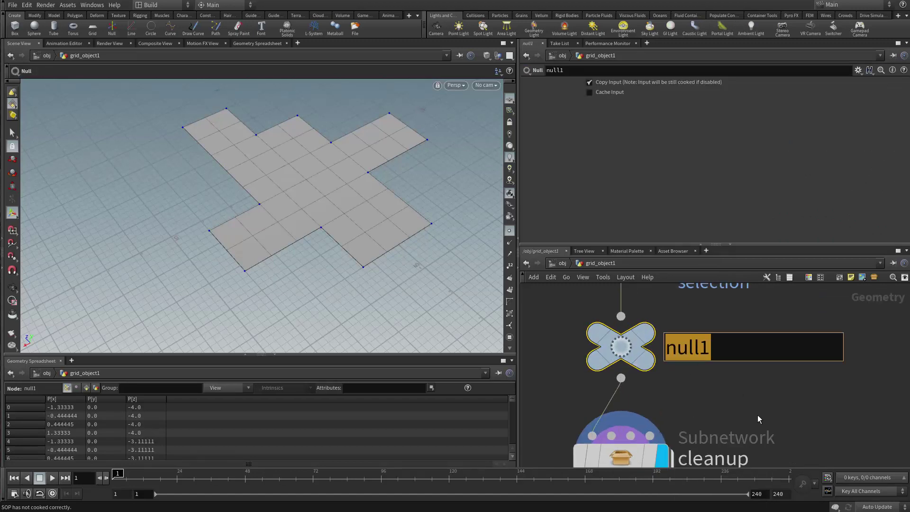
pyautogui.write('ground')
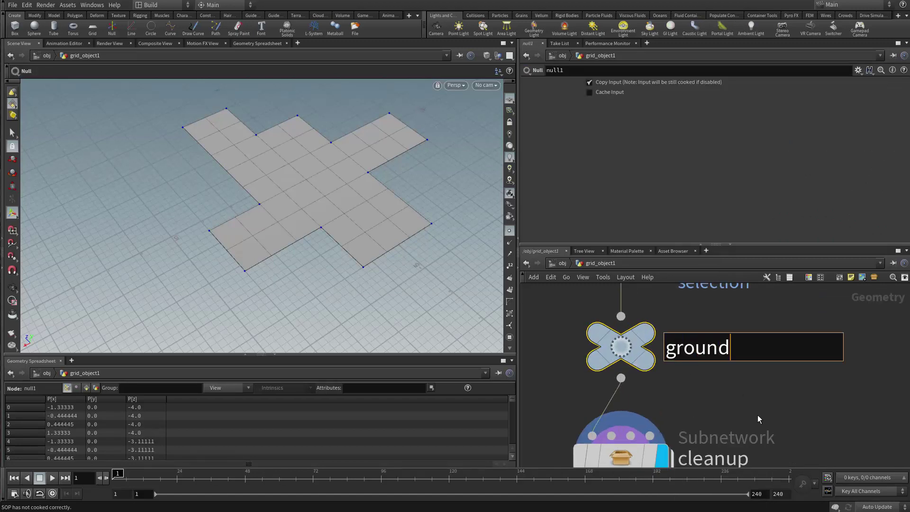
pyautogui.write('_plane_input')
pyautogui.press('Return')
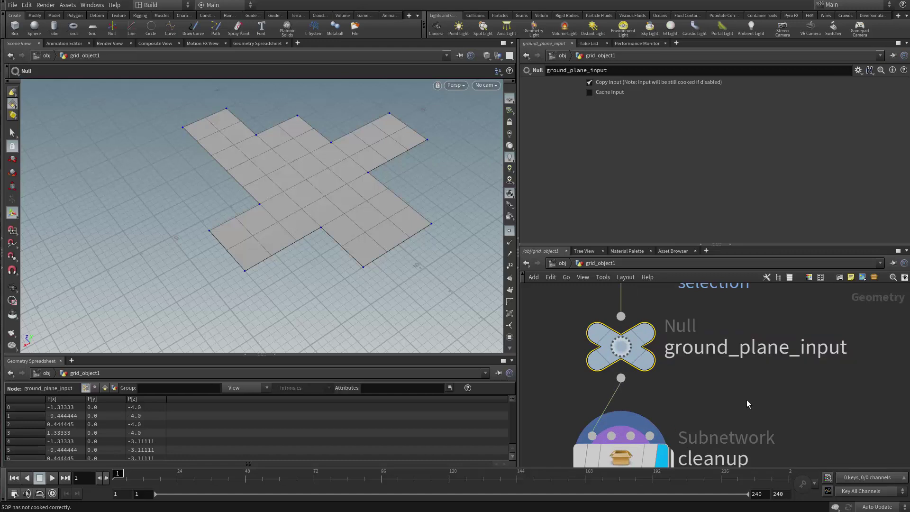
# Review the node chain from grid1 and blast1 through ground_plane_input to cleanup
pyautogui.scroll(-2, 747, 399)
pyautogui.click(560, 395)
pyautogui.moveTo(608, 384); pyautogui.dragTo(589, 368, button='middle')
pyautogui.scroll(1, 634, 338)
pyautogui.scroll(-3, 695, 336)
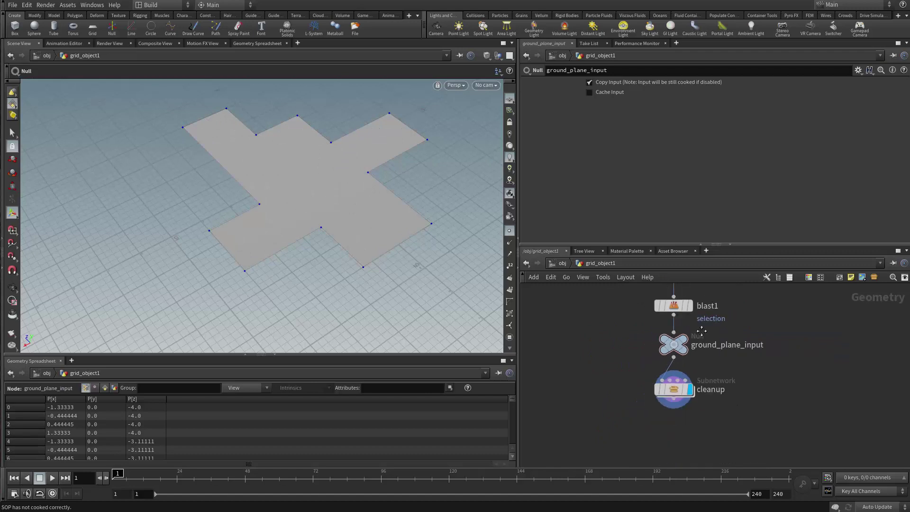
pyautogui.scroll(2, 685, 331)
pyautogui.moveTo(670, 338); pyautogui.dragTo(704, 361, button='middle')
pyautogui.scroll(-1, 729, 393)
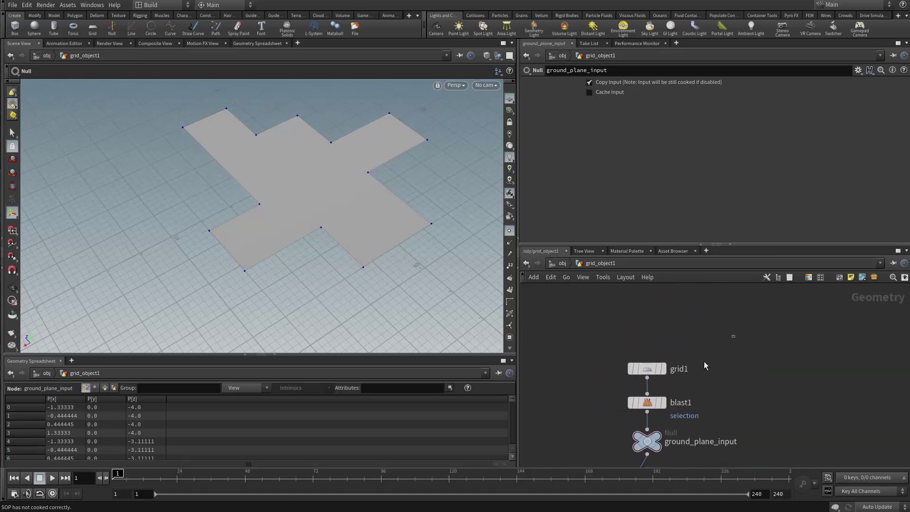
pyautogui.moveTo(703, 361); pyautogui.dragTo(648, 342)
pyautogui.scroll(1, 649, 412)
pyautogui.moveTo(705, 426); pyautogui.dragTo(684, 378, button='middle')
pyautogui.scroll(1, 679, 357)
pyautogui.click(685, 377)
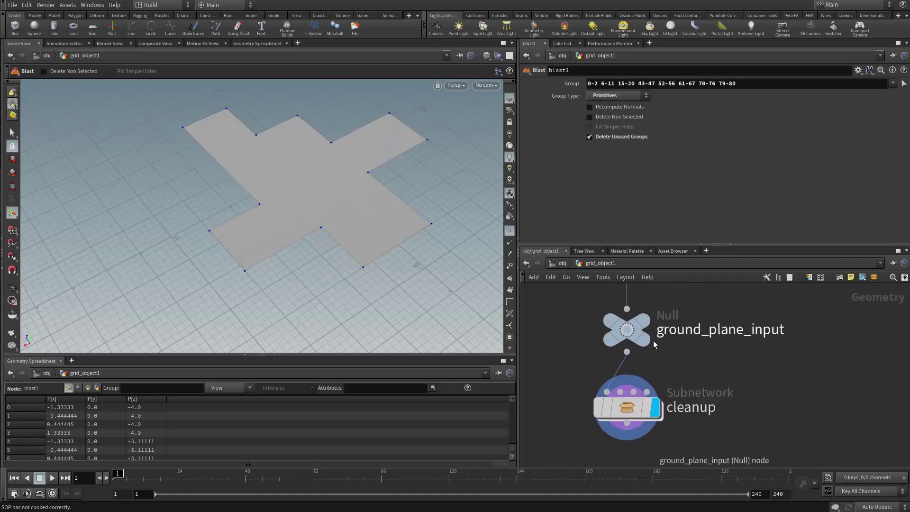
# Add a Divide node below cleanup, connect it to the subnetwork's output and display its result
pyautogui.moveTo(637, 327); pyautogui.dragTo(639, 312, button='middle')
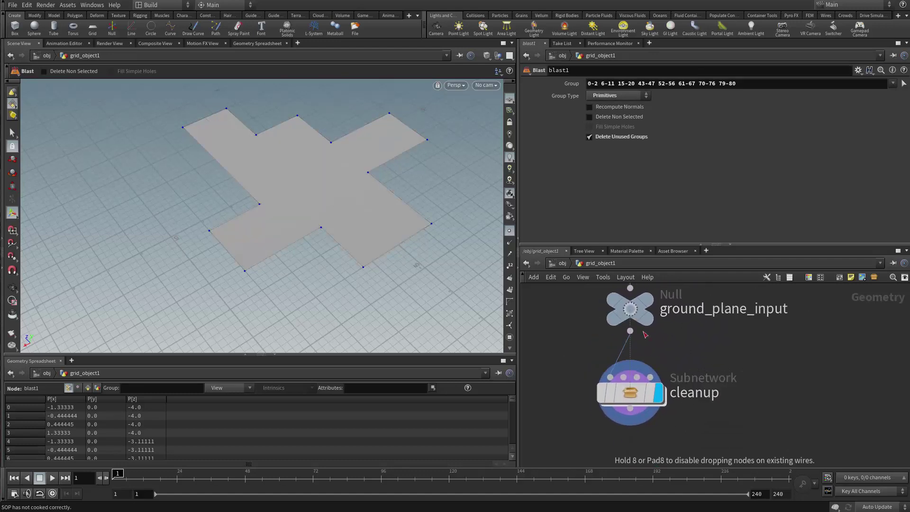
pyautogui.scroll(1, 656, 358)
pyautogui.moveTo(661, 424); pyautogui.dragTo(644, 393, button='middle')
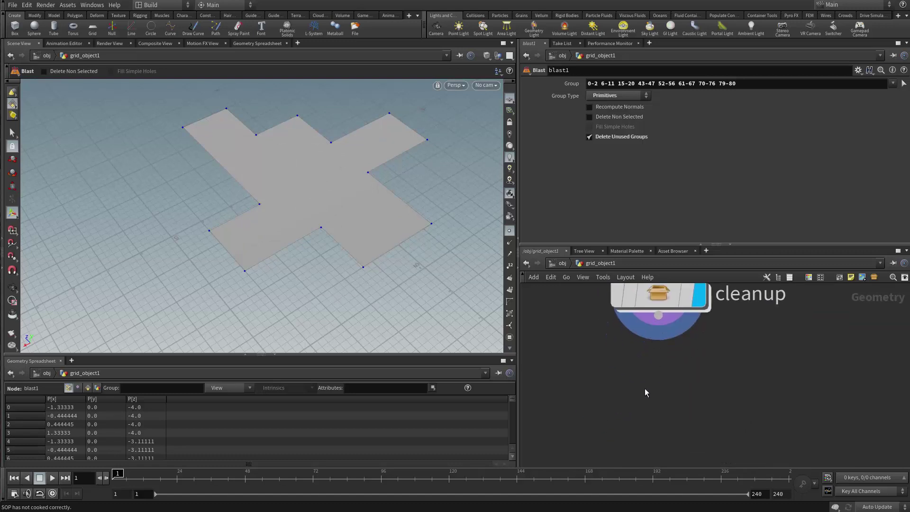
pyautogui.press('Tab')
pyautogui.write('divi')
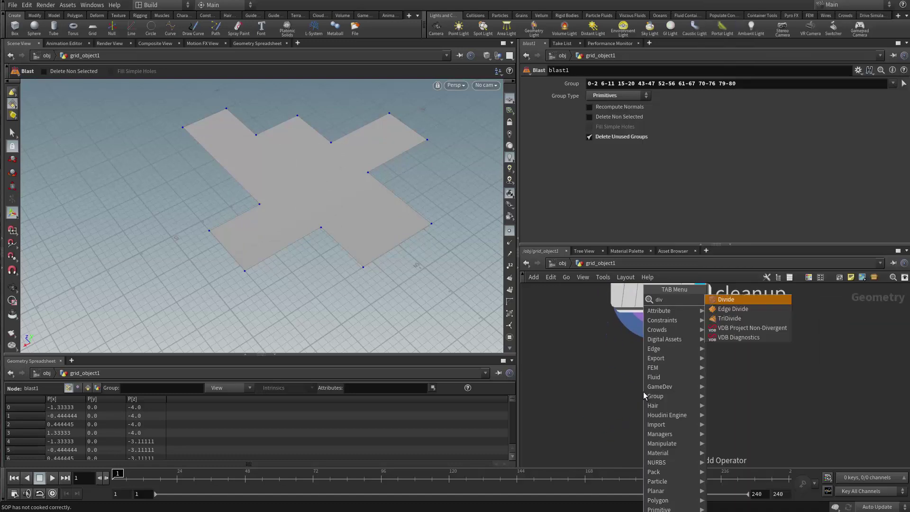
pyautogui.press('Return')
pyautogui.click(643, 393)
pyautogui.moveTo(659, 315); pyautogui.dragTo(624, 369)
pyautogui.moveTo(675, 392); pyautogui.dragTo(691, 401)
pyautogui.click(693, 401)
pyautogui.scroll(2, 607, 103)
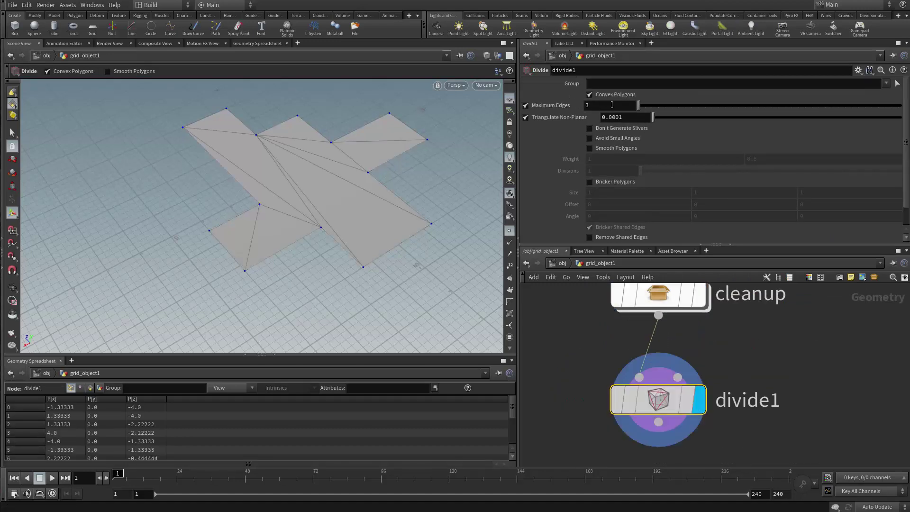
# Turn off Convex Polygons and enable Bricker Polygons on the new Divide node
pyautogui.click(589, 94)
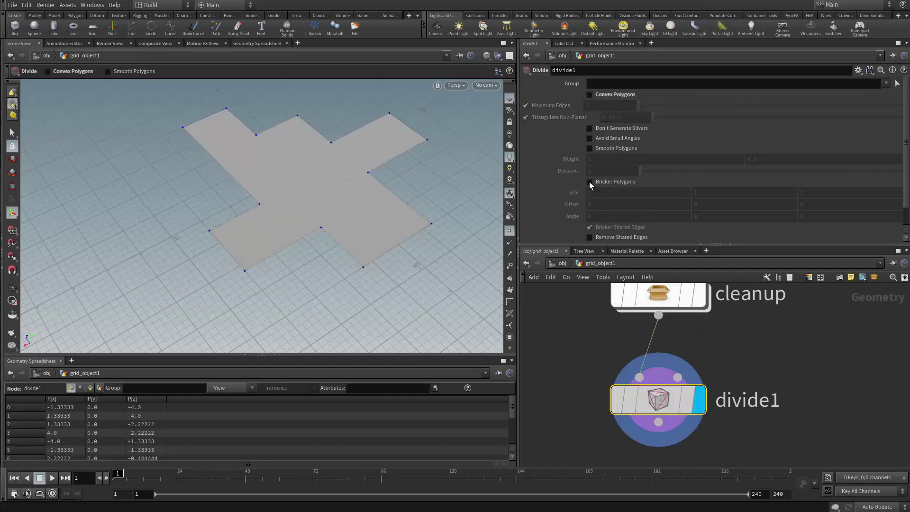
pyautogui.click(589, 181)
pyautogui.scroll(6, 319, 207)
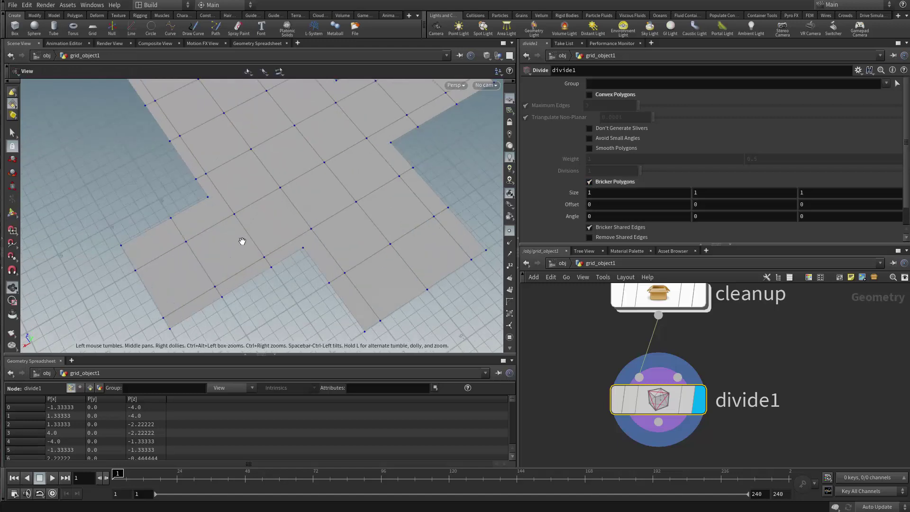
# Set the first component of the Divide node's bricker Size to 0.2
pyautogui.click(614, 194)
pyautogui.press('Tab')
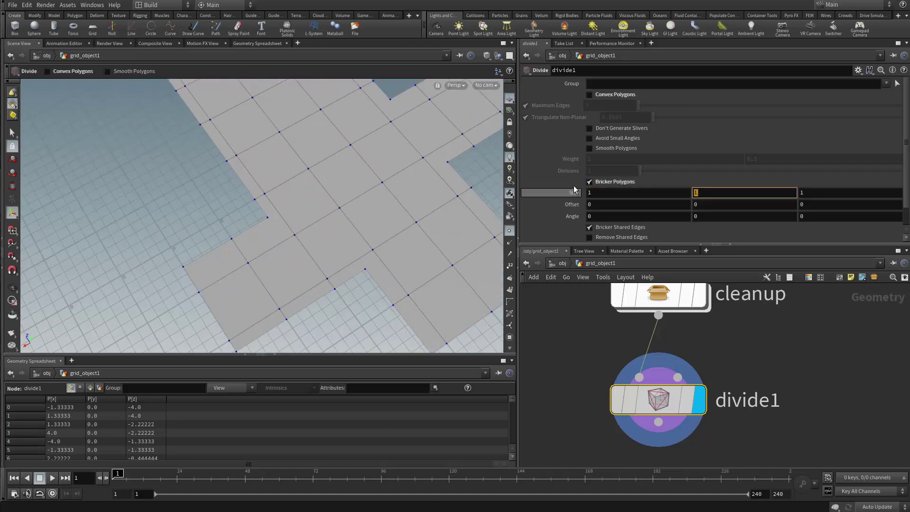
pyautogui.click(345, 193)
pyautogui.keyDown('alt'); pyautogui.moveTo(294, 143); pyautogui.dragTo(323, 194); pyautogui.keyUp('alt')
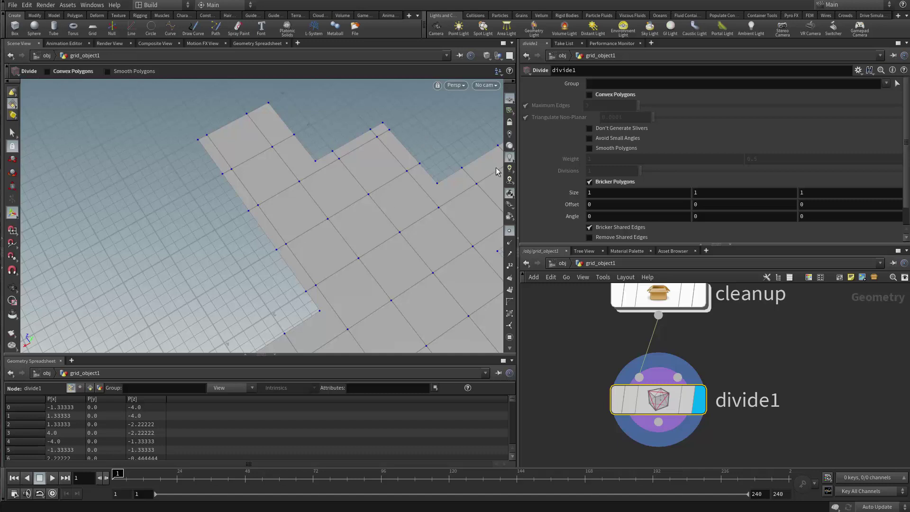
pyautogui.keyDown('alt'); pyautogui.moveTo(394, 246); pyautogui.dragTo(390, 227); pyautogui.keyUp('alt')
pyautogui.keyDown('alt'); pyautogui.moveTo(390, 228); pyautogui.dragTo(319, 254, button='right'); pyautogui.keyUp('alt')
pyautogui.keyDown('alt'); pyautogui.moveTo(318, 254); pyautogui.dragTo(341, 264, button='middle'); pyautogui.keyUp('alt')
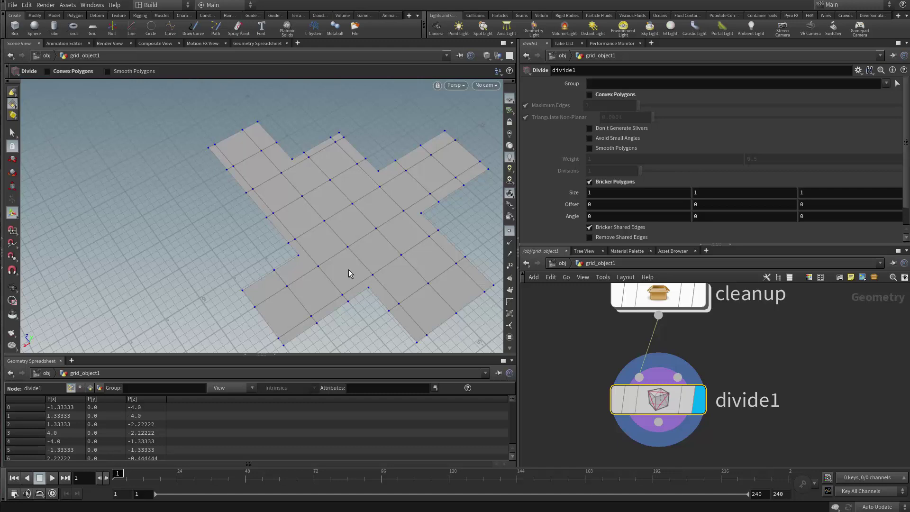
pyautogui.click(609, 190)
pyautogui.write('0.2')
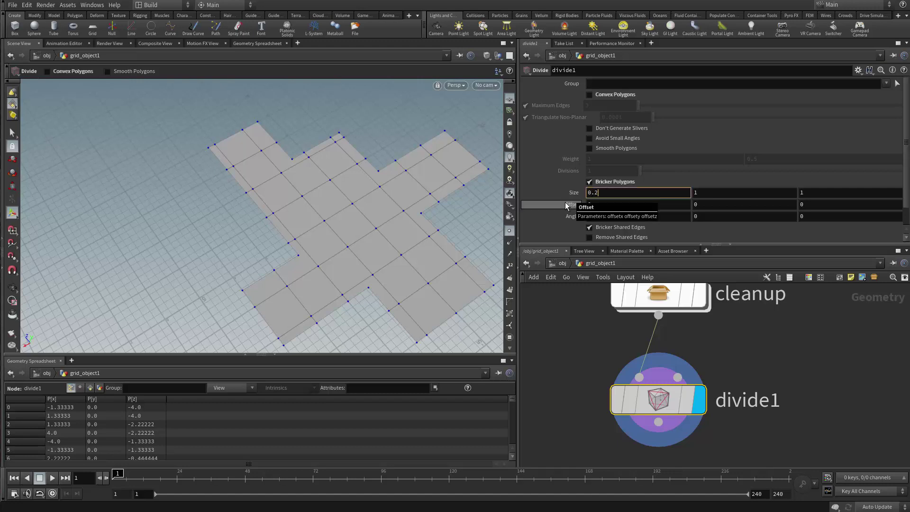
pyautogui.press('Return')
pyautogui.keyDown('alt'); pyautogui.moveTo(379, 209); pyautogui.dragTo(455, 190); pyautogui.keyUp('alt')
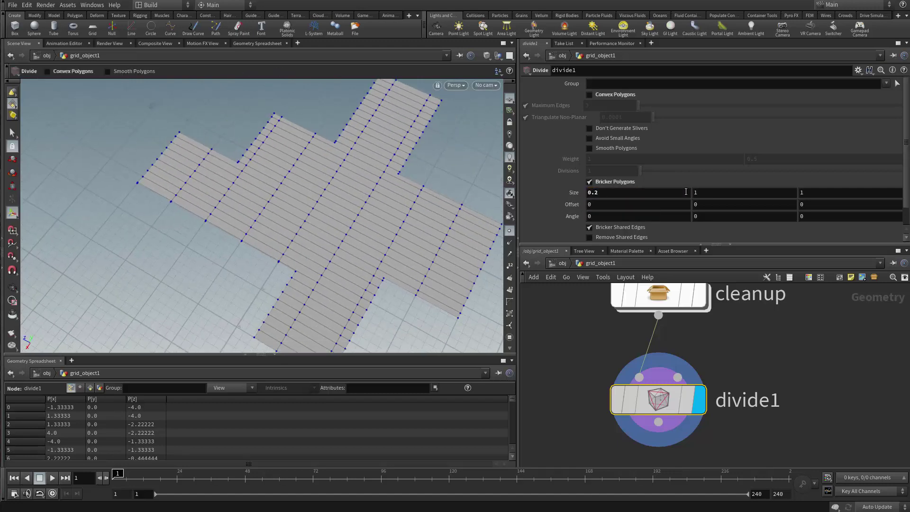
# Set the second and third components of the bricker Size to 10000 each
pyautogui.click(745, 194)
pyautogui.press('Tab')
pyautogui.press('Return')
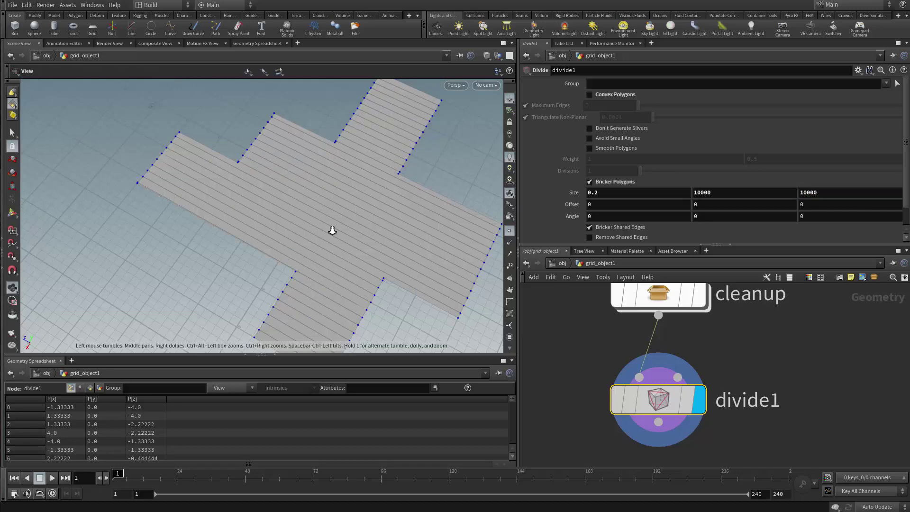
# Examine the parallel strips across the whole floor polygon from several distances and angles
pyautogui.scroll(-10, 331, 230)
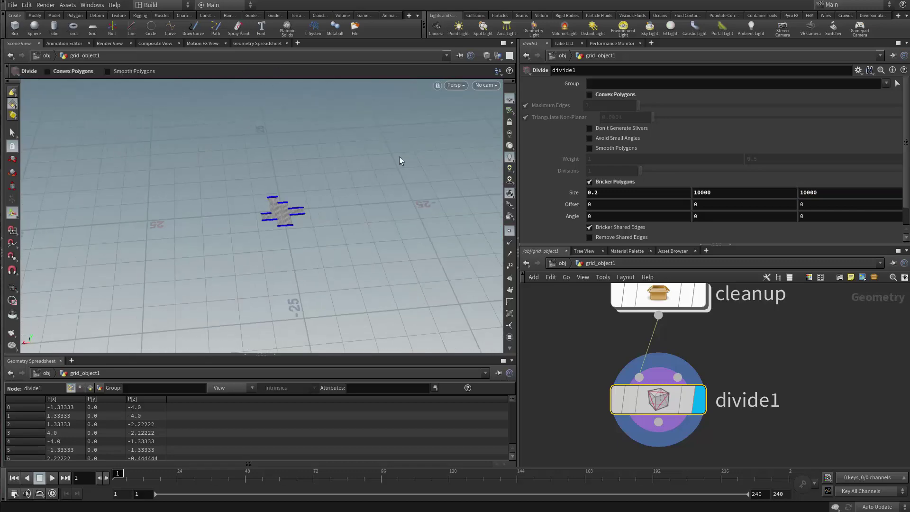
pyautogui.moveTo(330, 230); pyautogui.dragTo(402, 241)
pyautogui.moveTo(403, 241); pyautogui.dragTo(384, 146, button='right')
pyautogui.moveTo(383, 146); pyautogui.dragTo(311, 242, button='middle')
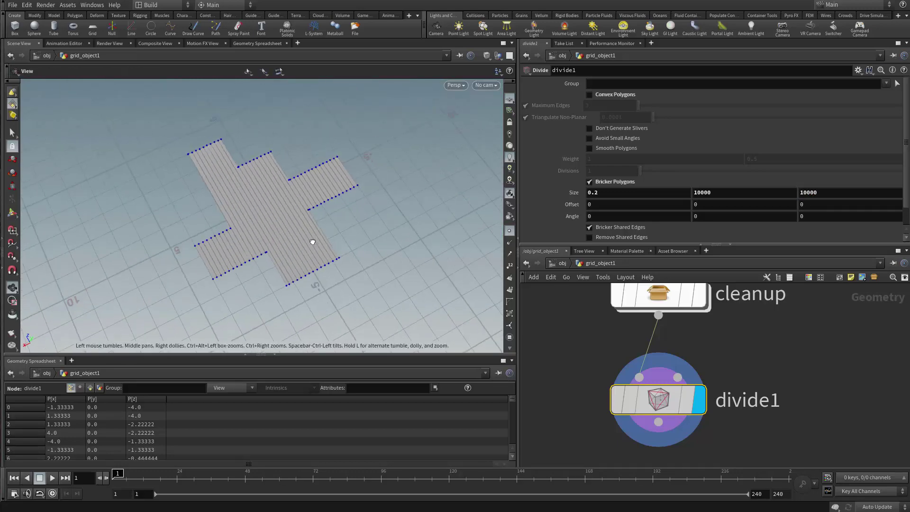
pyautogui.moveTo(310, 242); pyautogui.dragTo(305, 217)
pyautogui.moveTo(306, 217); pyautogui.dragTo(358, 210, button='middle')
pyautogui.press('Return')
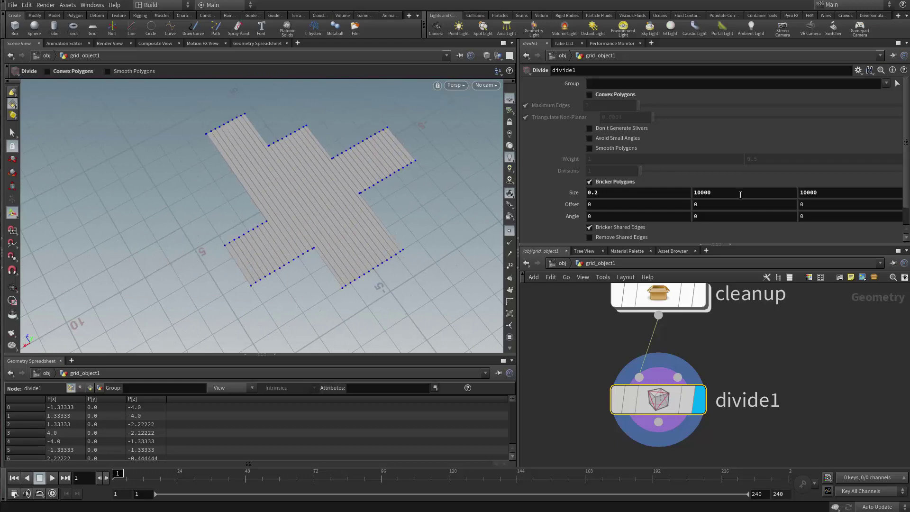
pyautogui.moveTo(227, 216); pyautogui.dragTo(375, 215)
pyautogui.moveTo(376, 215); pyautogui.dragTo(278, 203, button='middle')
pyautogui.moveTo(278, 203); pyautogui.dragTo(321, 211, button='right')
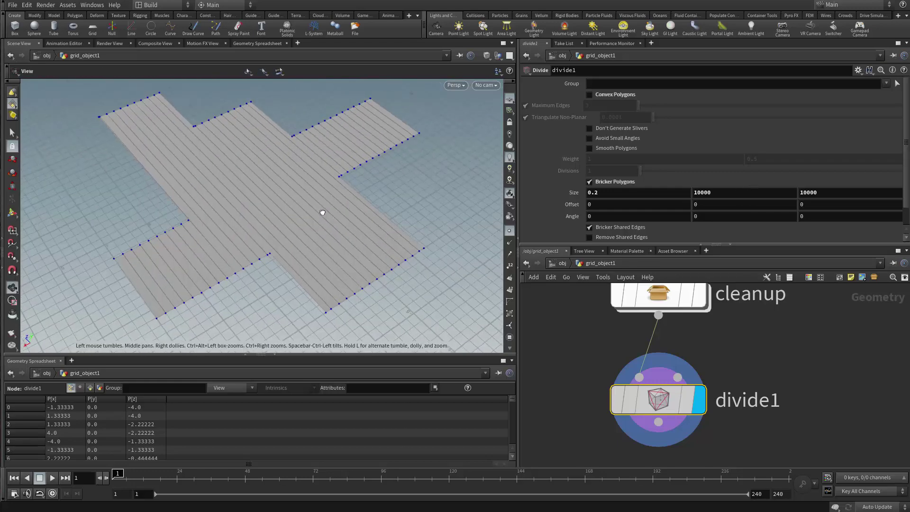
pyautogui.moveTo(321, 212); pyautogui.dragTo(338, 212)
pyautogui.scroll(10, 371, 246)
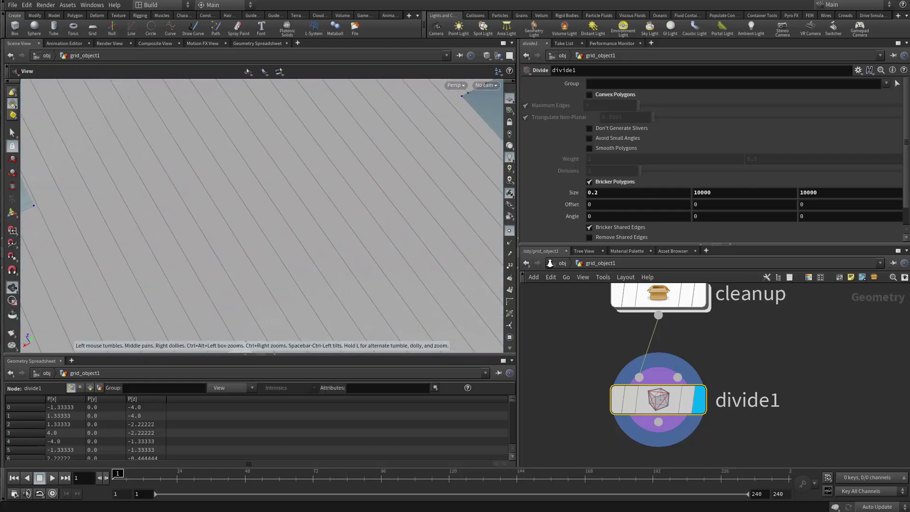
pyautogui.moveTo(388, 248); pyautogui.dragTo(402, 212)
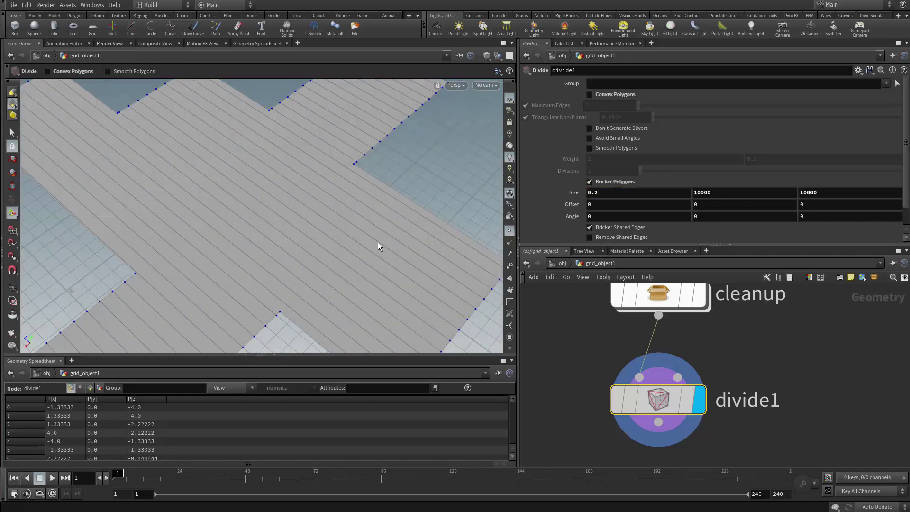
pyautogui.keyDown('alt'); pyautogui.moveTo(406, 214); pyautogui.dragTo(362, 197); pyautogui.keyUp('alt')
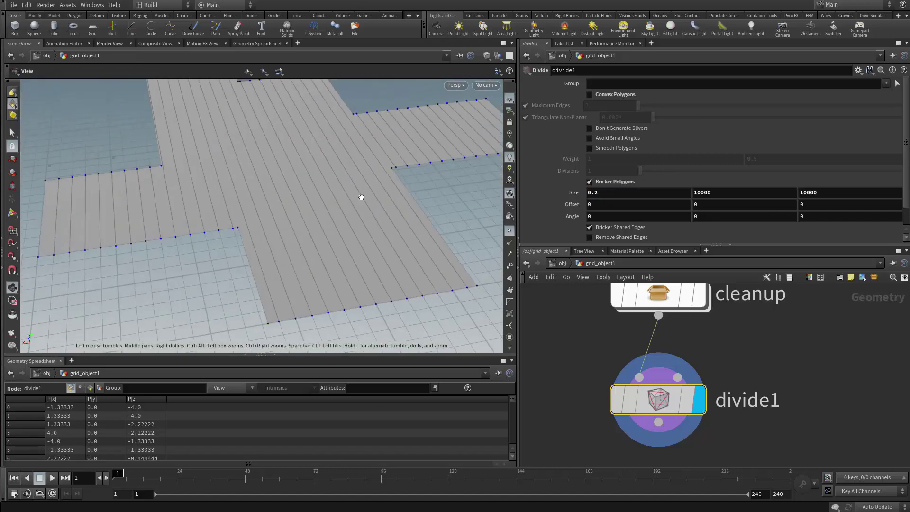
# Inspect the strip ends and the points along the floor outline's corners up close
pyautogui.click(840, 191)
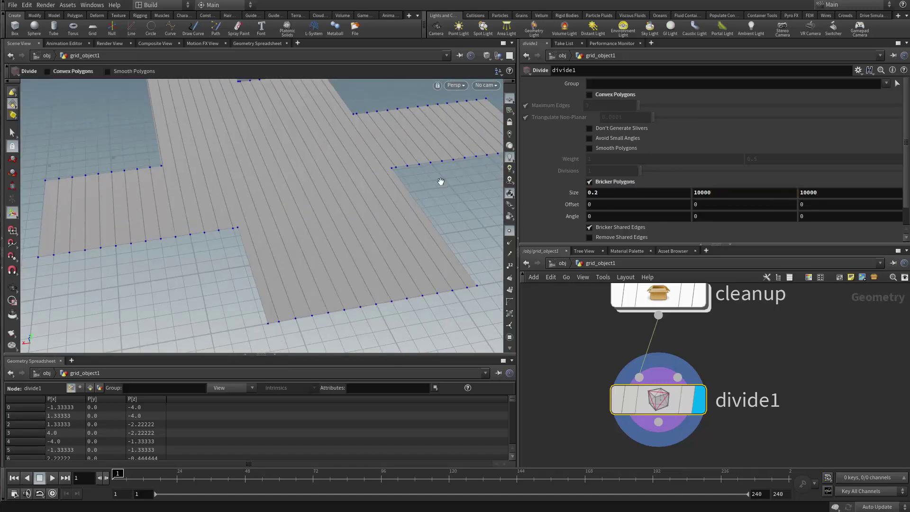
pyautogui.keyDown('alt'); pyautogui.moveTo(441, 180); pyautogui.dragTo(345, 238); pyautogui.keyUp('alt')
pyautogui.moveTo(478, 274); pyautogui.dragTo(332, 182)
pyautogui.moveTo(332, 179); pyautogui.dragTo(263, 226, button='middle')
pyautogui.press('Return')
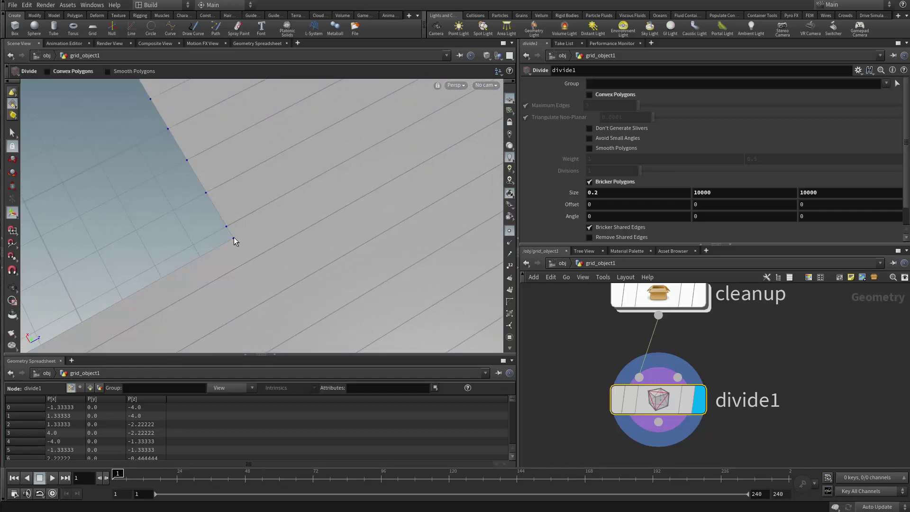
pyautogui.press('Escape')
pyautogui.moveTo(228, 227); pyautogui.dragTo(151, 262)
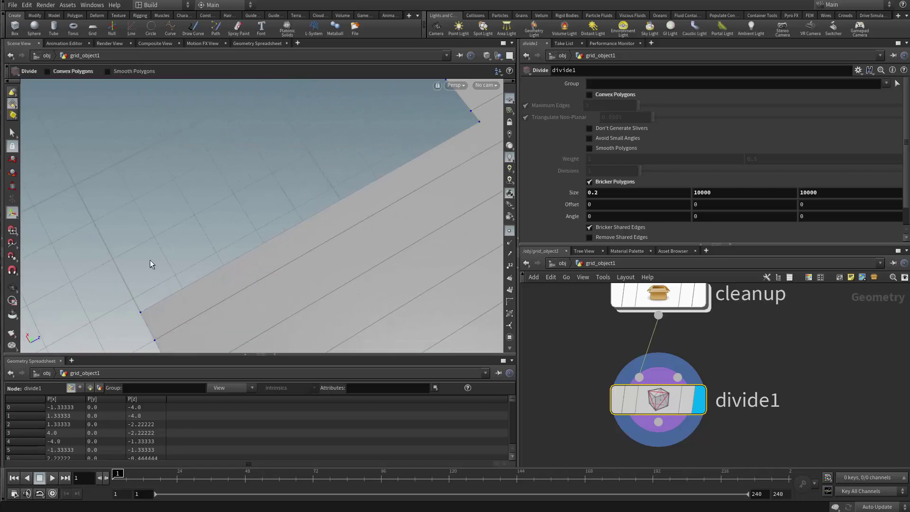
pyautogui.moveTo(305, 243); pyautogui.dragTo(324, 255)
pyautogui.press('Return')
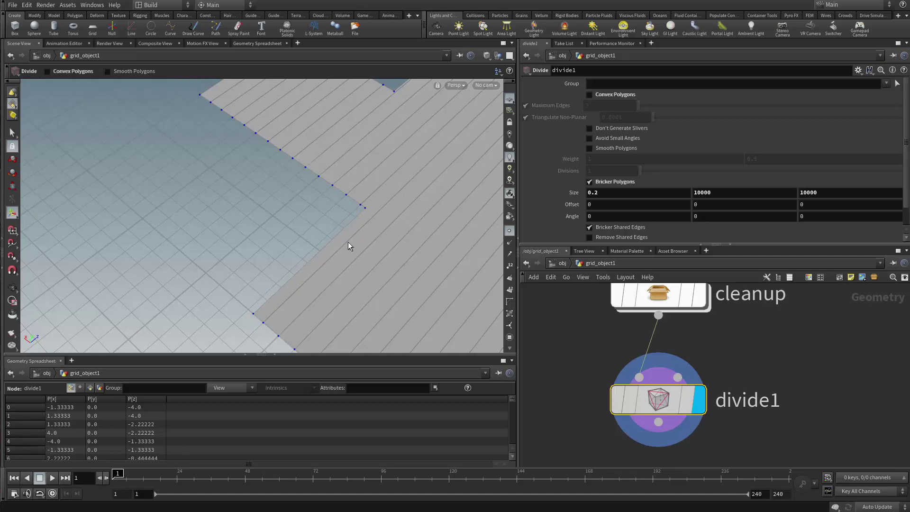
pyautogui.keyDown('alt'); pyautogui.moveTo(289, 231); pyautogui.dragTo(361, 231); pyautogui.keyUp('alt')
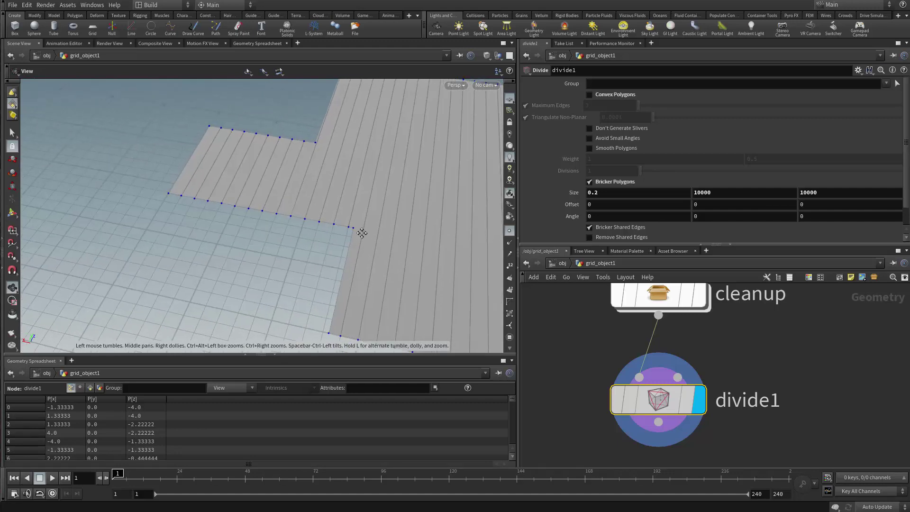
pyautogui.keyDown('alt'); pyautogui.moveTo(361, 232); pyautogui.dragTo(323, 231, button='middle'); pyautogui.keyUp('alt')
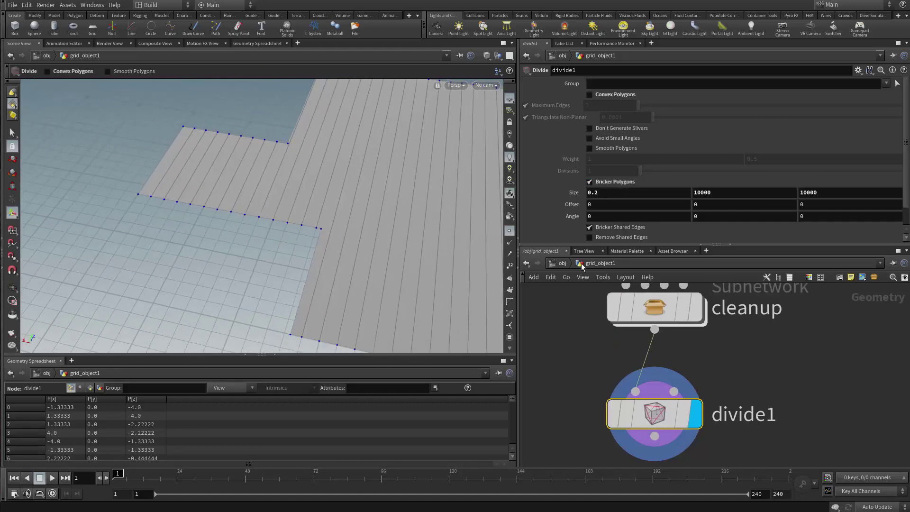
# Collapse the ground_plane_input, cleanup and divide1 nodes into a subnetwork and create a digital asset from it named PlankGenerator
pyautogui.scroll(-5, 593, 349)
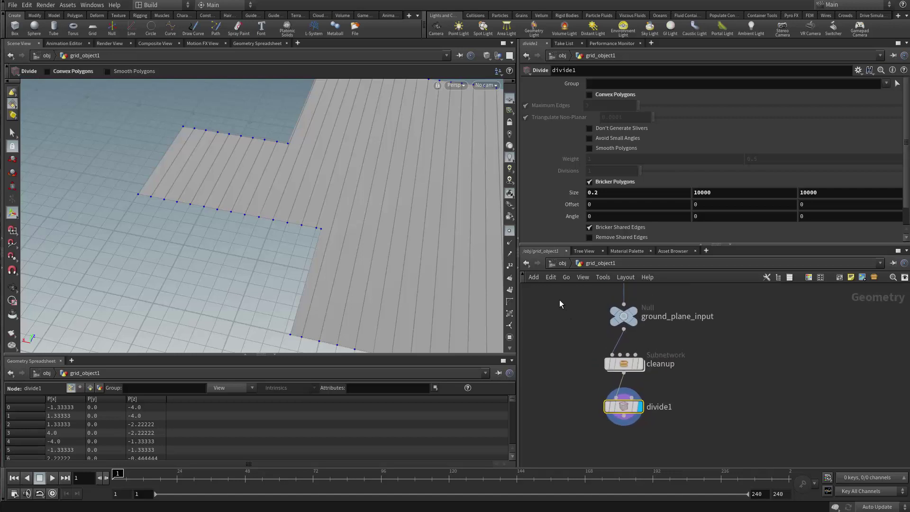
pyautogui.moveTo(560, 301); pyautogui.dragTo(765, 423)
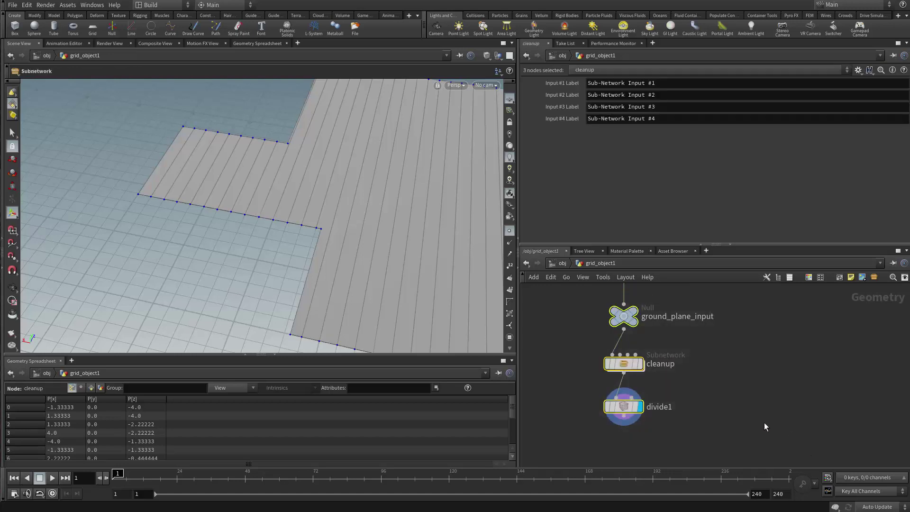
pyautogui.click(67, 5)
pyautogui.click(79, 20)
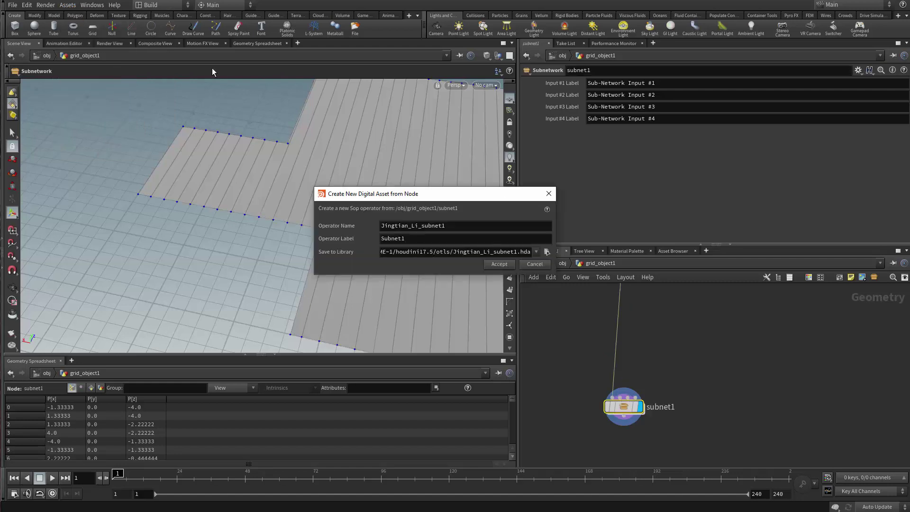
pyautogui.doubleClick(460, 228)
pyautogui.write('Plank')
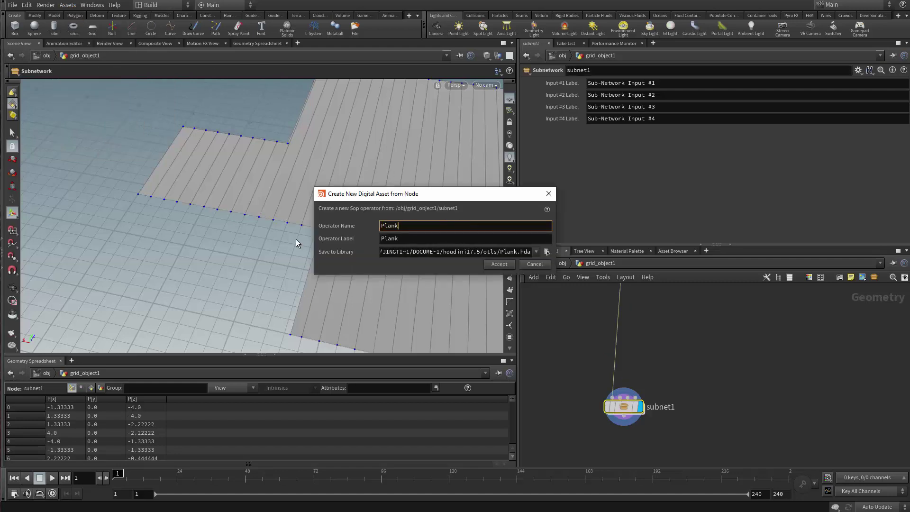
pyautogui.write('Generat')
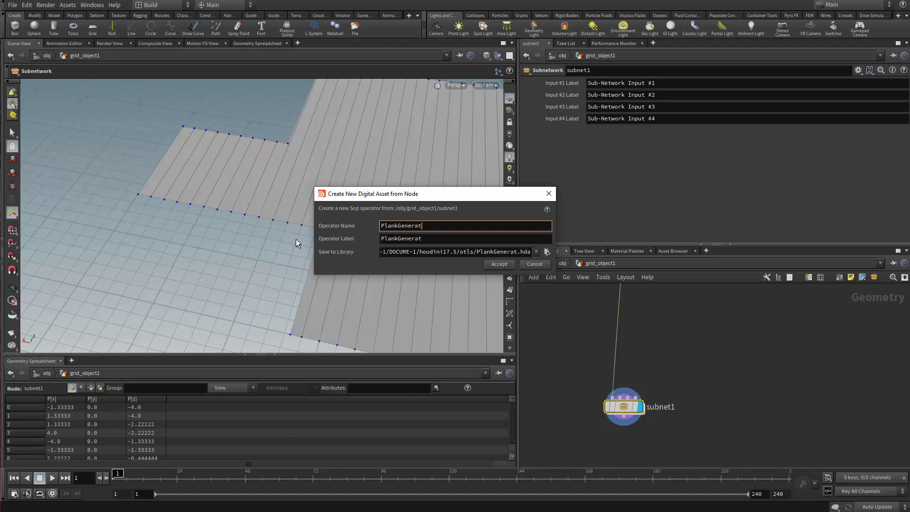
pyautogui.write('or')
pyautogui.click(498, 264)
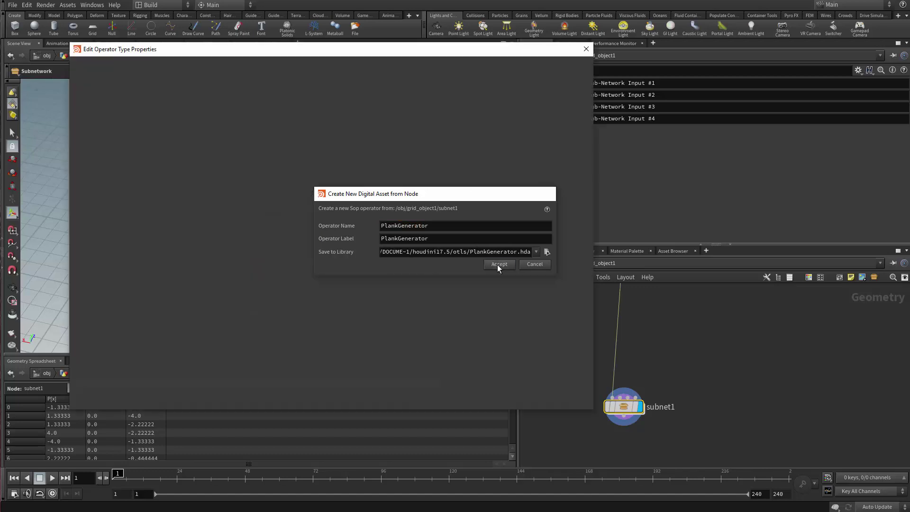
# Add a float parameter to the PlankGenerator asset with plankSize as both its name and its label
pyautogui.moveTo(415, 63); pyautogui.dragTo(374, 87)
pyautogui.click(398, 171)
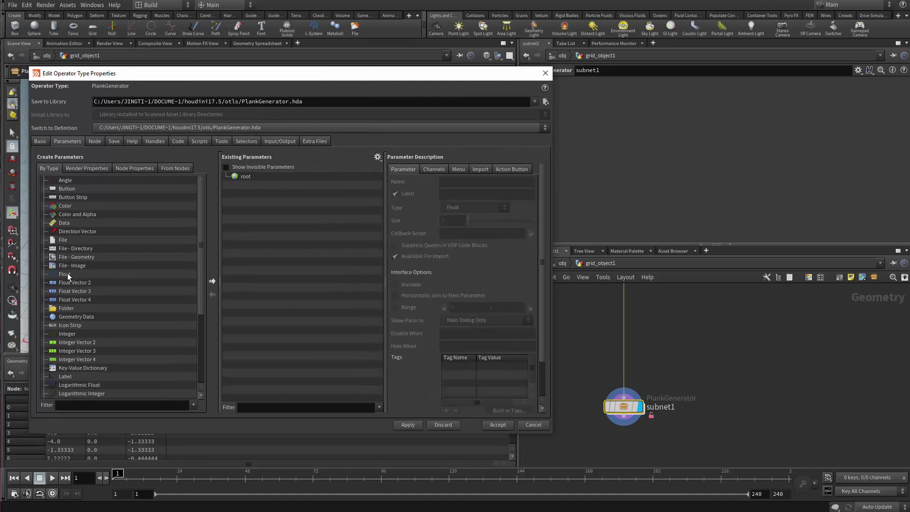
pyautogui.moveTo(68, 274); pyautogui.dragTo(325, 190)
pyautogui.doubleClick(490, 178)
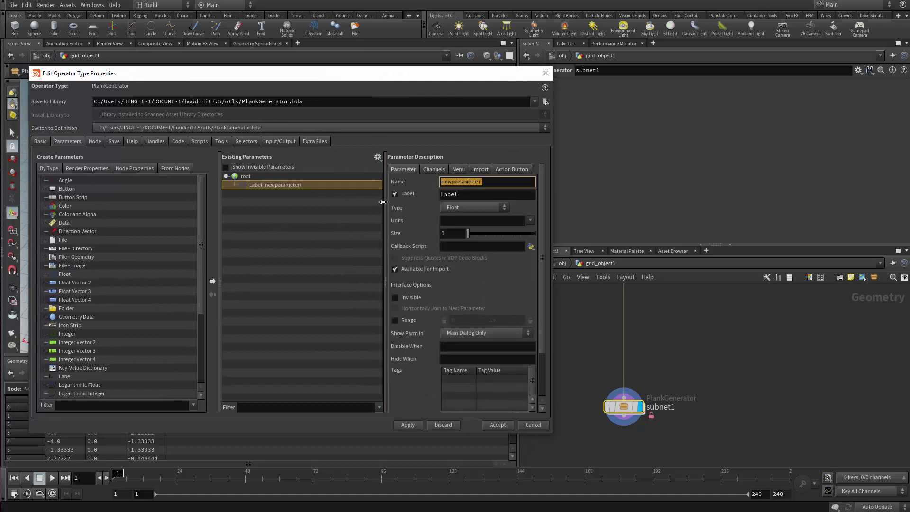
pyautogui.write('plankSize')
pyautogui.press('Return')
pyautogui.hotkey('ctrl', 'c')
pyautogui.tripleClick(477, 194)
pyautogui.hotkey('ctrl', 'v')
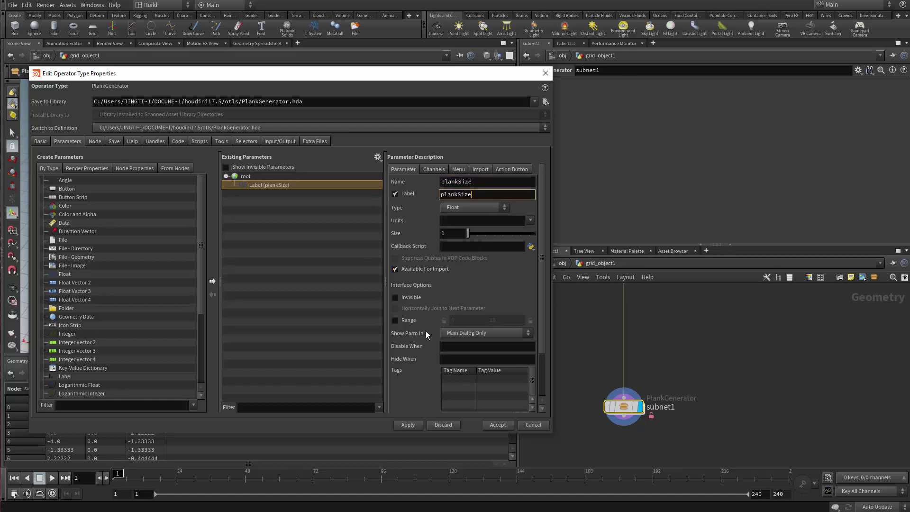
# Enable the range of the plankSize parameter and set it from 0.1 to 1
pyautogui.click(395, 321)
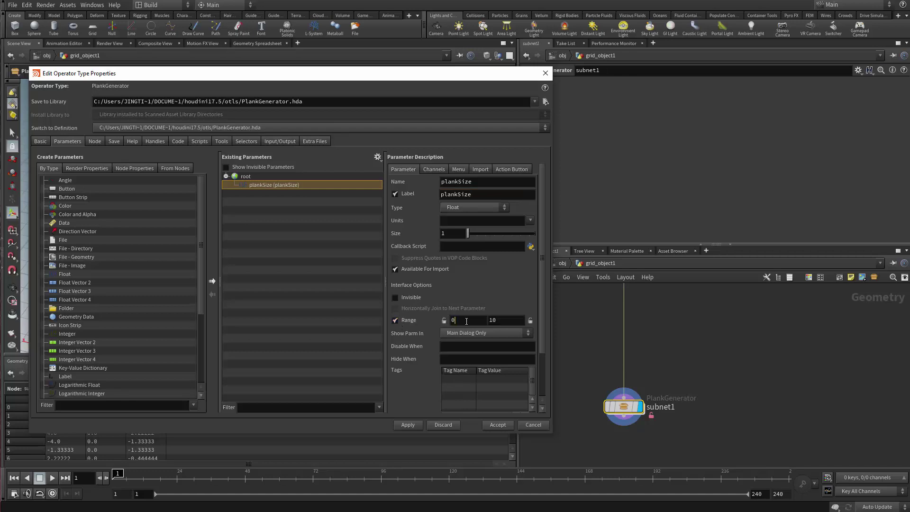
pyautogui.press('Tab')
pyautogui.write('0.1')
pyautogui.press('Tab')
pyautogui.write('1')
# Set the default value of plankSize to 0.1 and accept the operator type properties
pyautogui.click(435, 169)
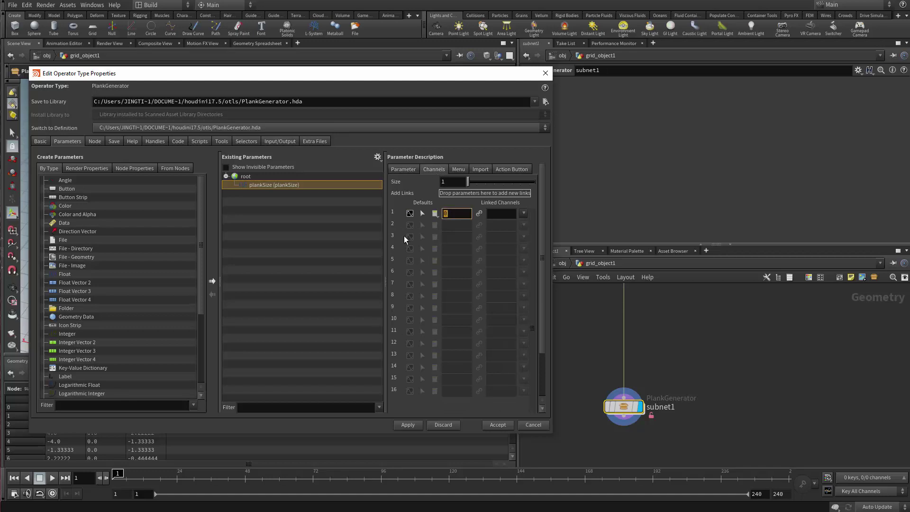
pyautogui.write('.1')
pyautogui.press('Return')
pyautogui.click(410, 425)
pyautogui.click(498, 424)
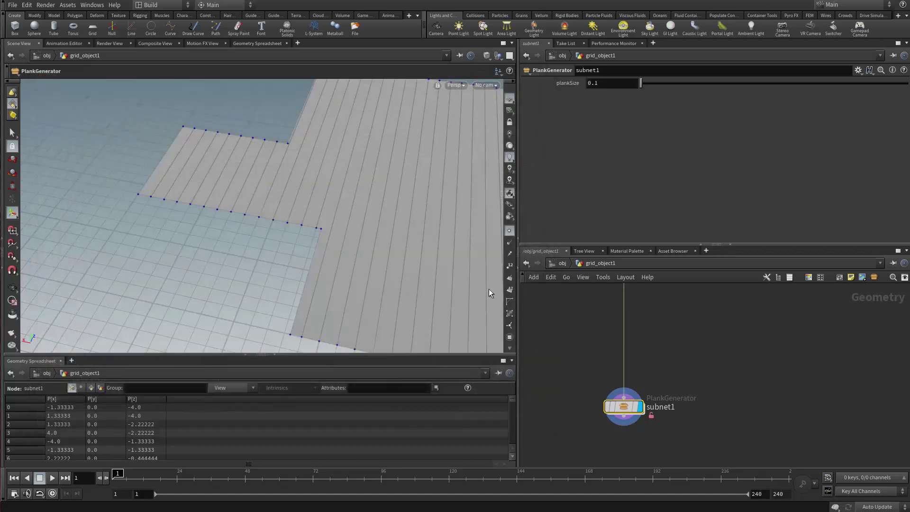
# Link the first bricker Size component of divide1 to the asset's plankSize parameter as a relative reference
pyautogui.moveTo(489, 288); pyautogui.dragTo(278, 251)
pyautogui.rightClick(617, 84)
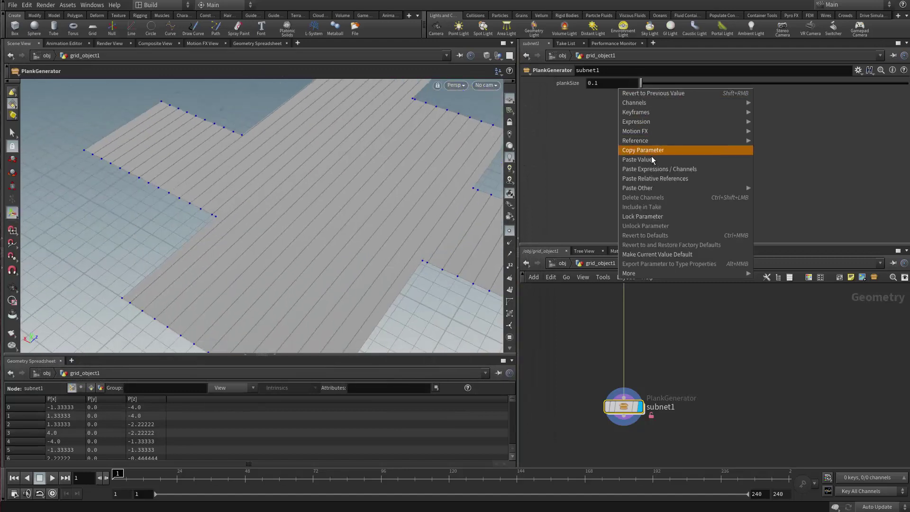
pyautogui.click(642, 151)
pyautogui.doubleClick(624, 407)
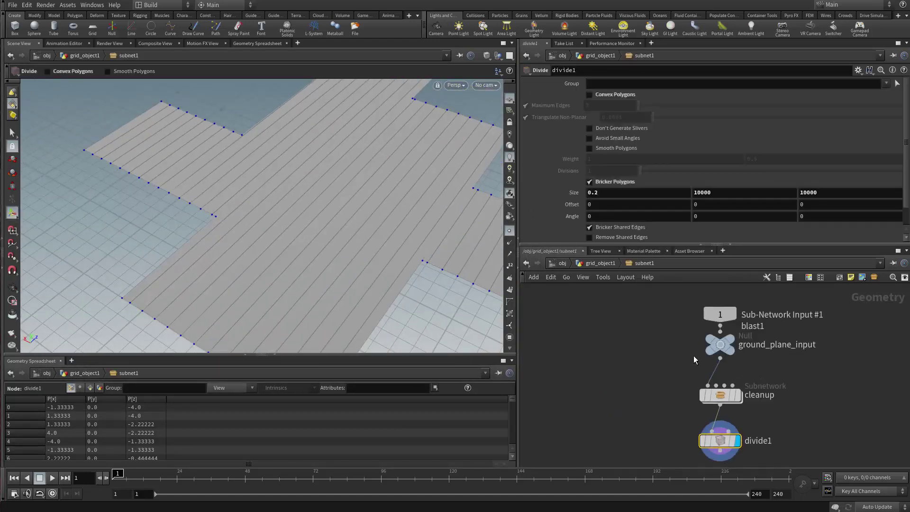
pyautogui.scroll(4, 635, 384)
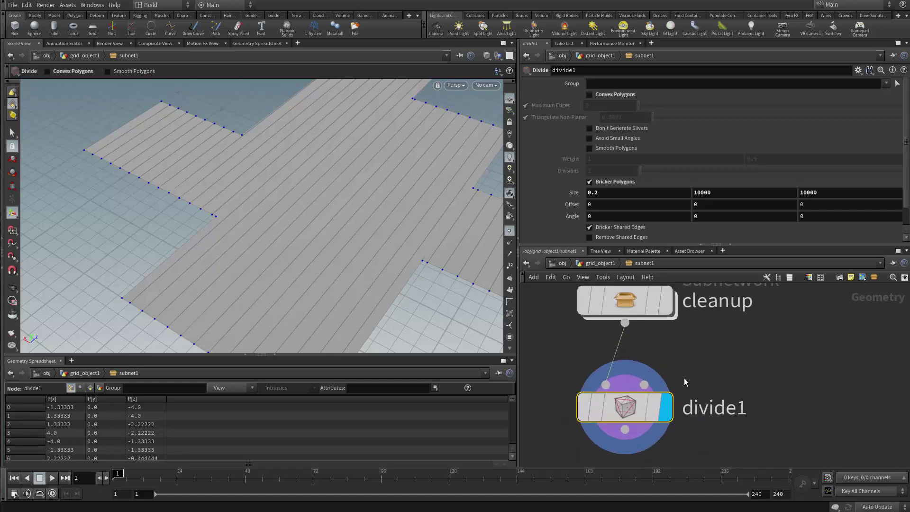
pyautogui.rightClick(611, 193)
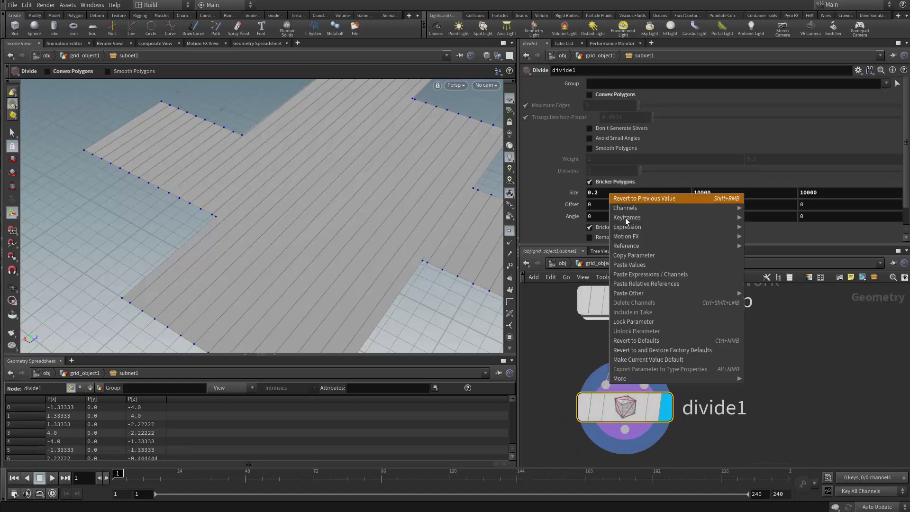
pyautogui.click(659, 286)
pyautogui.scroll(-2, 739, 339)
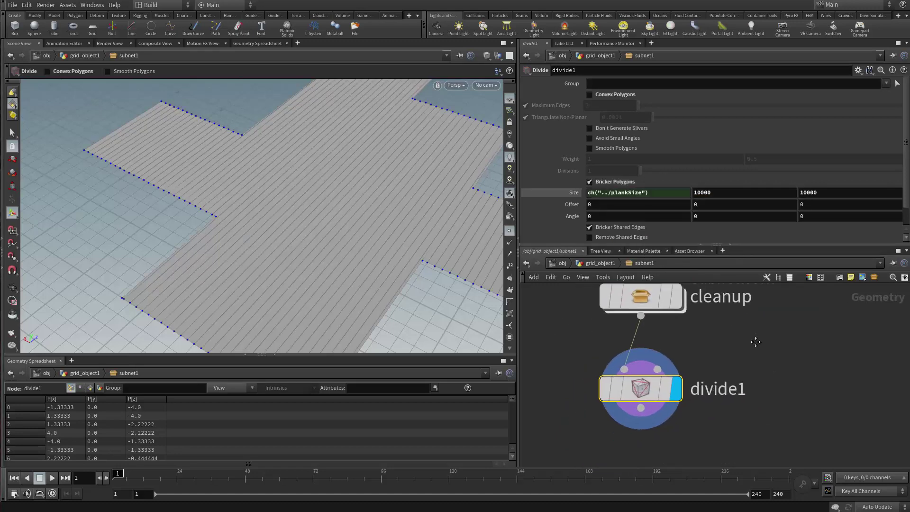
# Set plankSize on the PlankGenerator node to 0.2 and go back inside its network
pyautogui.press('u')
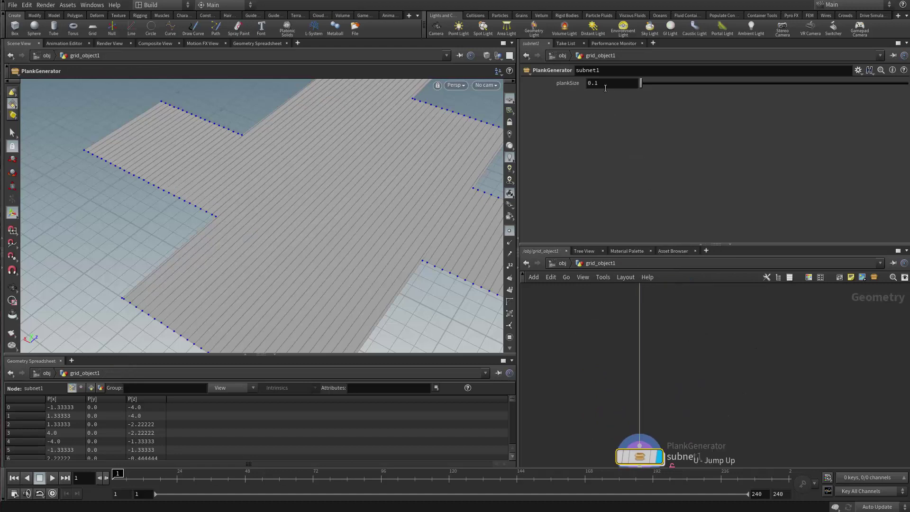
pyautogui.doubleClick(605, 88)
pyautogui.write('0.2')
pyautogui.press('Return')
pyautogui.press('i')
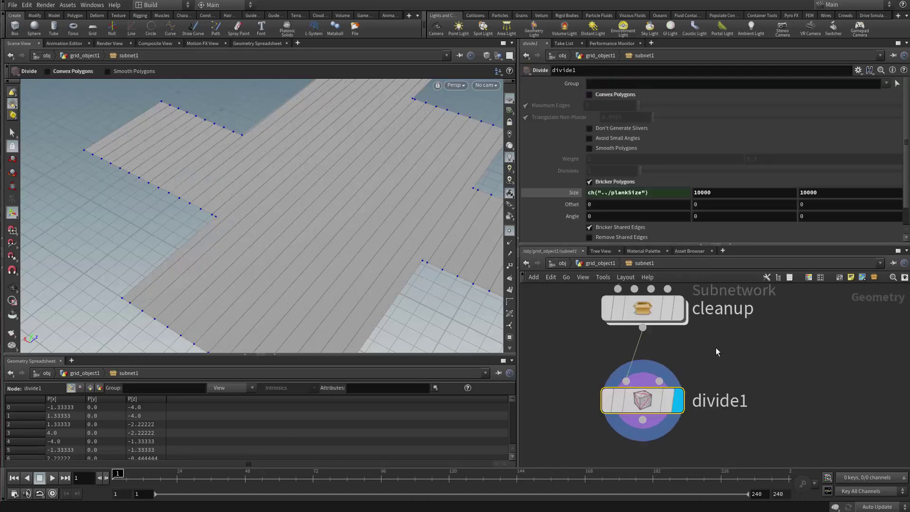
# Examine the plank strips and the points around the floor outline's inner corner from near and far
pyautogui.press('Escape')
pyautogui.scroll(-5, 330, 158)
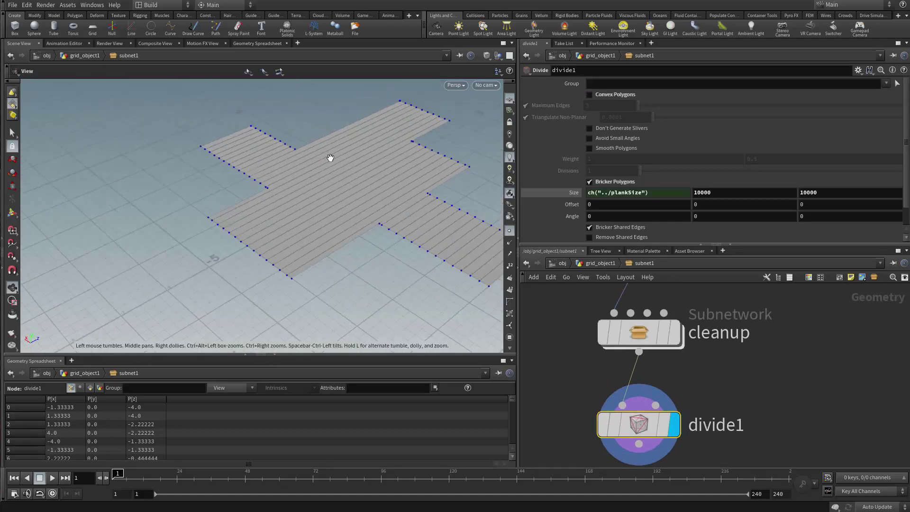
pyautogui.scroll(10, 179, 178)
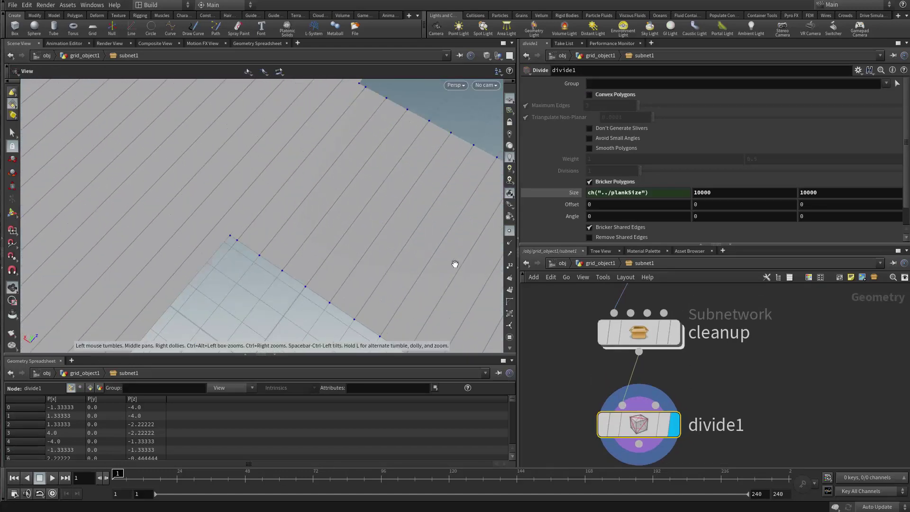
pyautogui.moveTo(270, 256); pyautogui.dragTo(381, 223, button='middle')
pyautogui.scroll(3, 359, 201)
pyautogui.moveTo(800, 335); pyautogui.dragTo(806, 257, button='middle')
pyautogui.scroll(1, 801, 303)
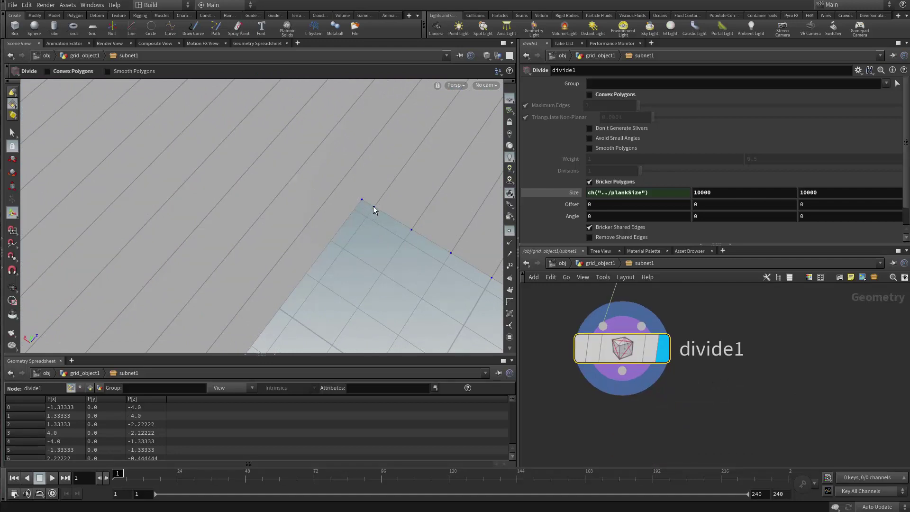
pyautogui.moveTo(429, 230); pyautogui.dragTo(359, 205, button='middle')
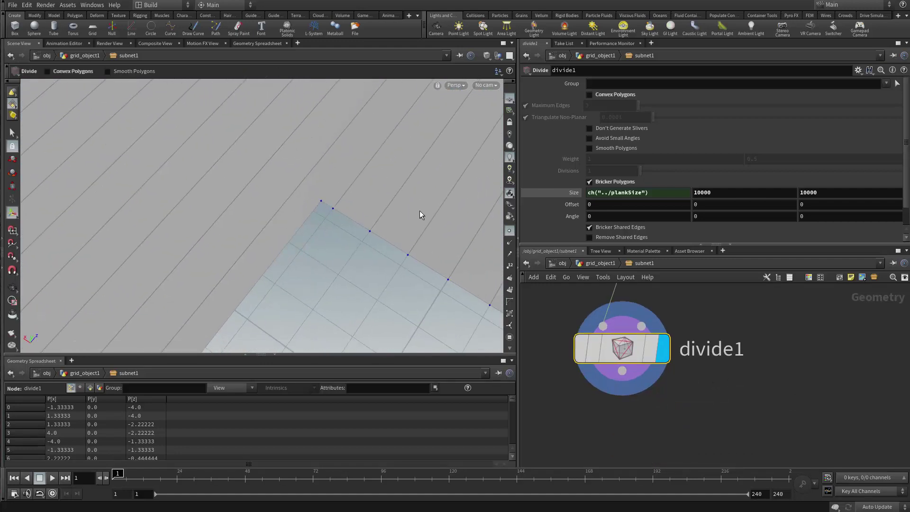
pyautogui.moveTo(398, 237); pyautogui.dragTo(306, 205, button='middle')
pyautogui.scroll(-8, 290, 212)
pyautogui.moveTo(289, 213); pyautogui.dragTo(305, 239)
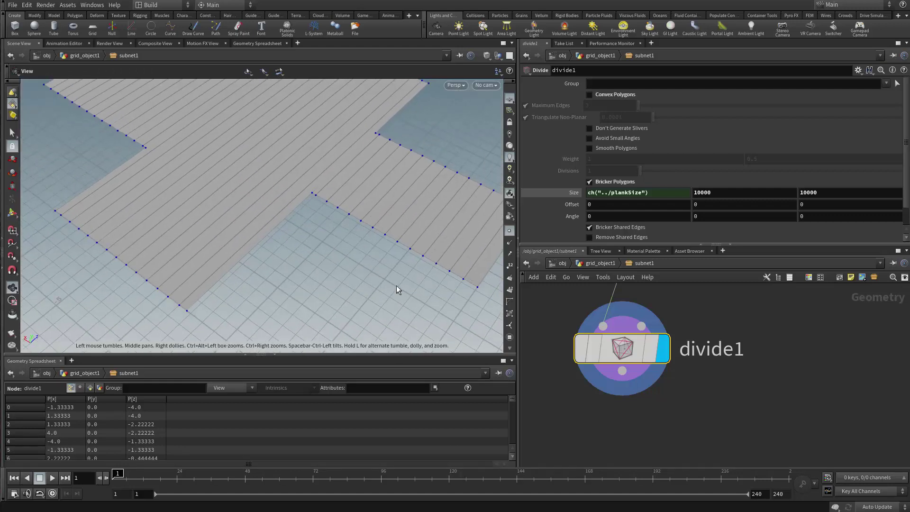
# Add an Attribute Wrangle node fed by divide1 and make it the displayed node
pyautogui.moveTo(614, 421); pyautogui.dragTo(618, 399, button='middle')
pyautogui.press('Tab')
pyautogui.click(702, 299)
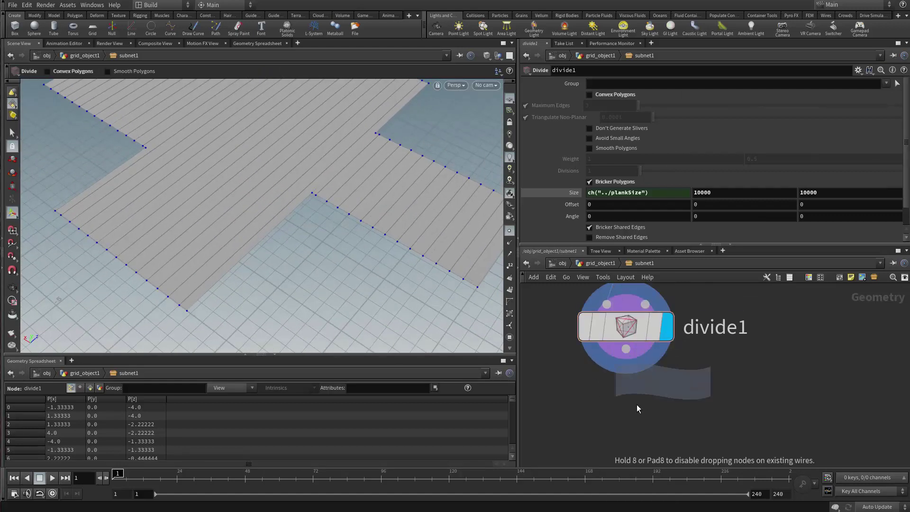
pyautogui.click(631, 405)
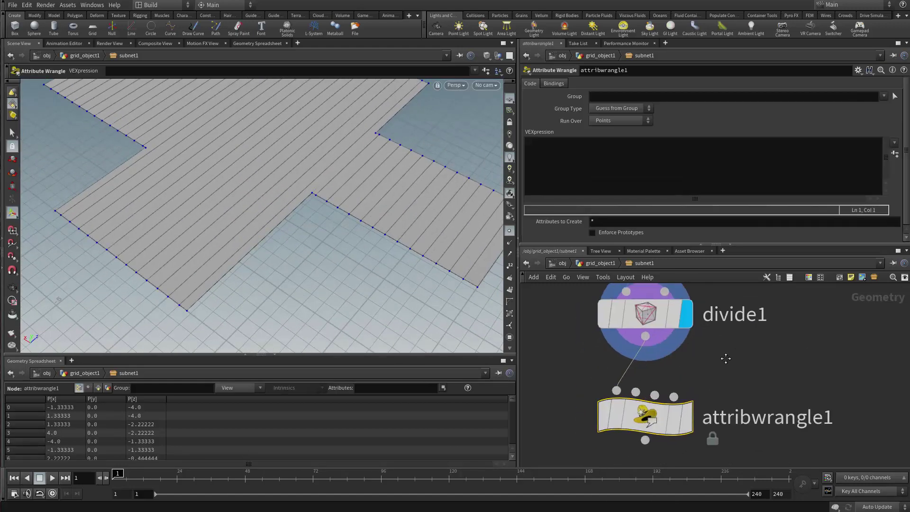
pyautogui.click(687, 415)
# Begin the wrangle's VEXpression with float plankSize = ch("../") to read the asset's parameter
pyautogui.click(576, 173)
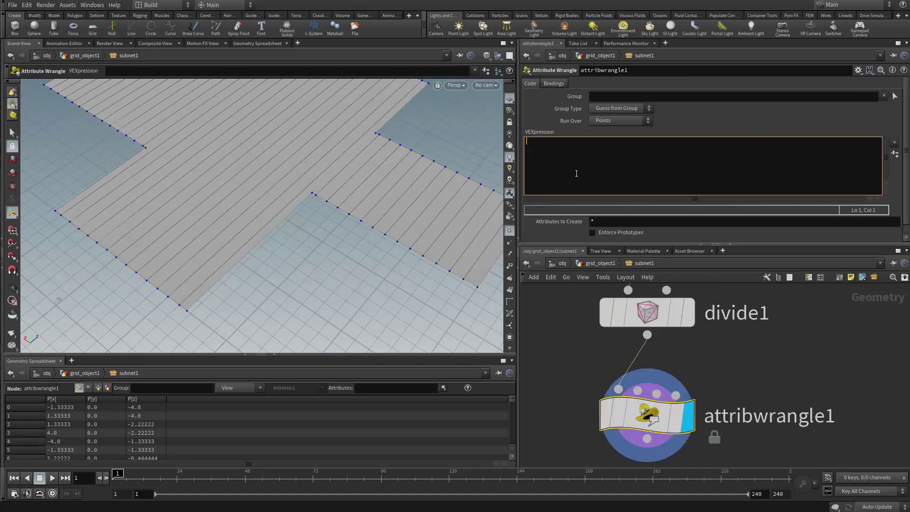
pyautogui.write('float plankSz')
pyautogui.press('BackSpace')
pyautogui.write('ize = ch("../u')
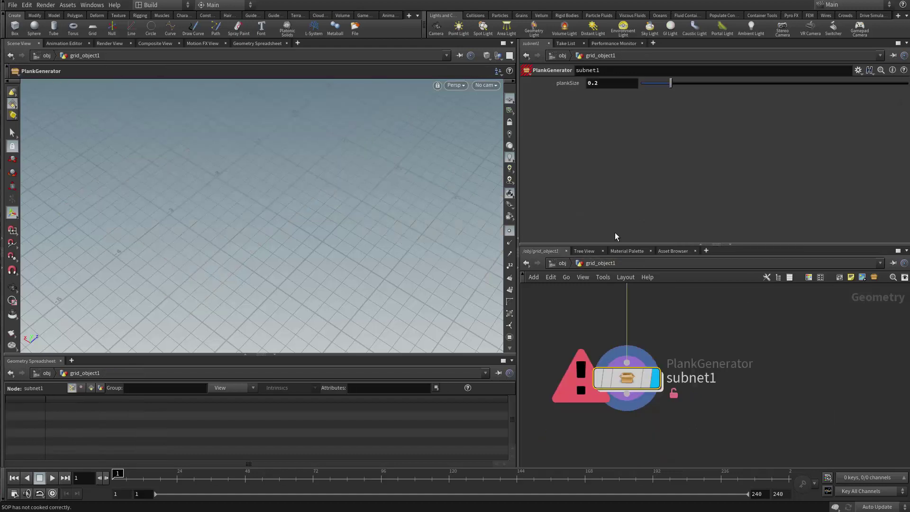
# Copy the asset's plankSize parameter and paste it as a relative reference into the wrangle's VEXpression
pyautogui.rightClick(612, 85)
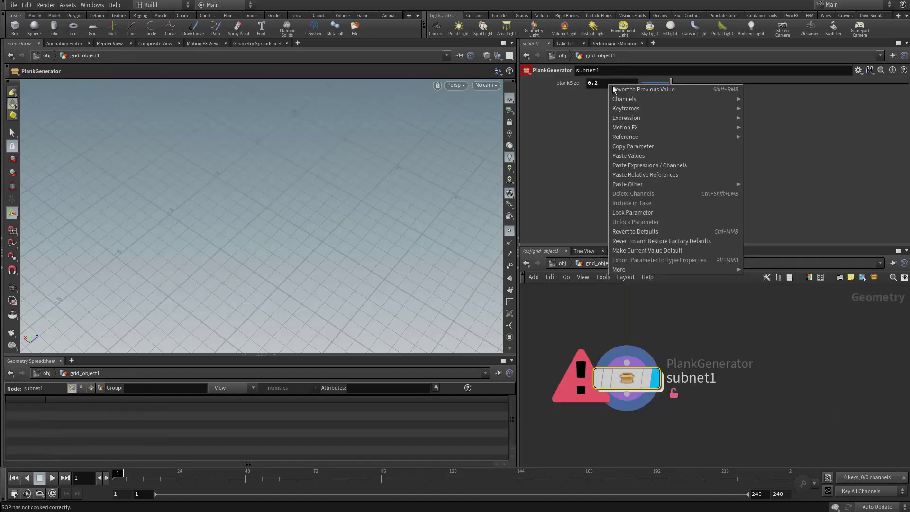
pyautogui.click(645, 147)
pyautogui.doubleClick(630, 371)
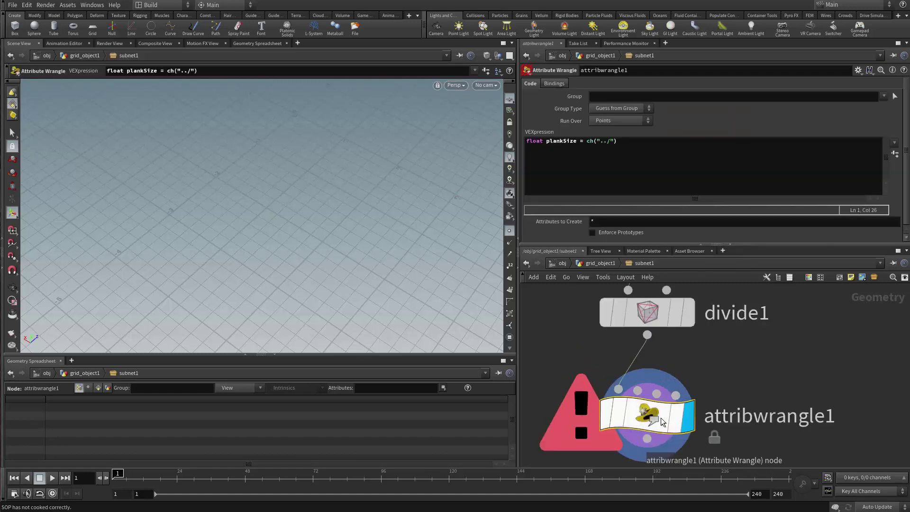
pyautogui.moveTo(618, 141); pyautogui.dragTo(587, 148)
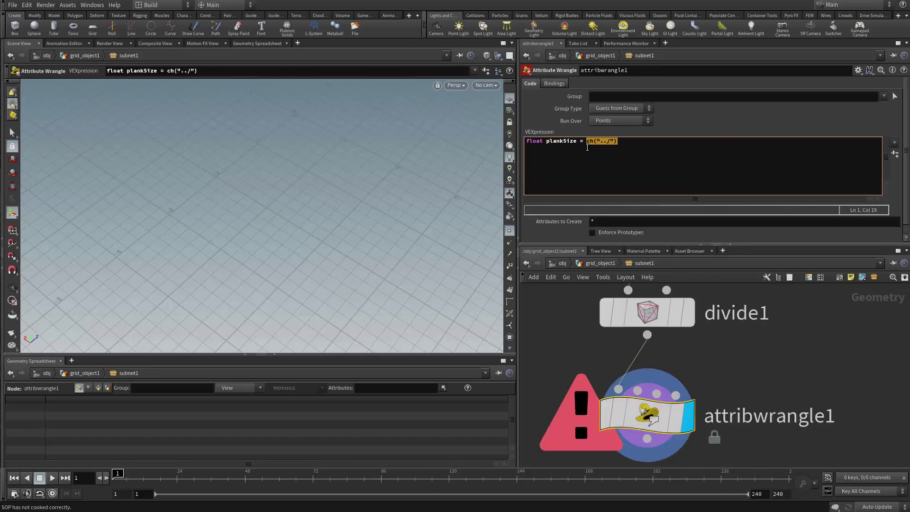
pyautogui.click(631, 154)
pyautogui.rightClick(626, 145)
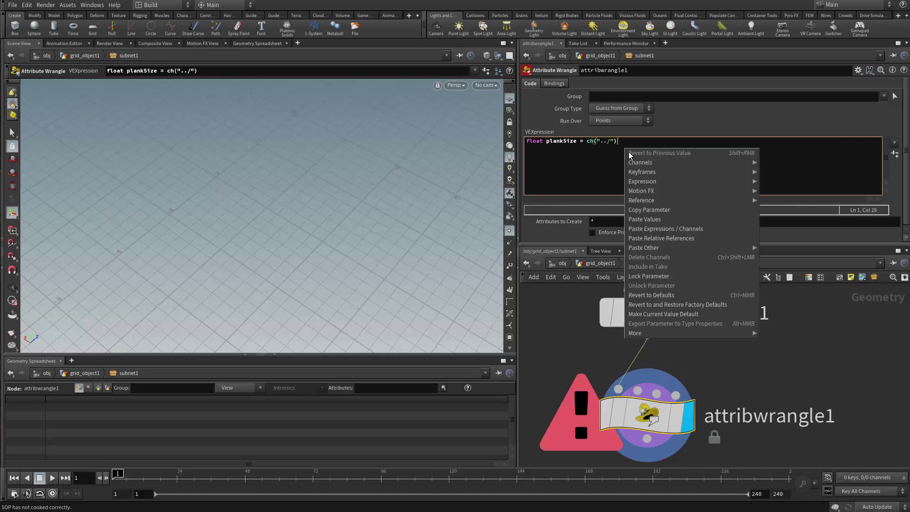
pyautogui.click(654, 237)
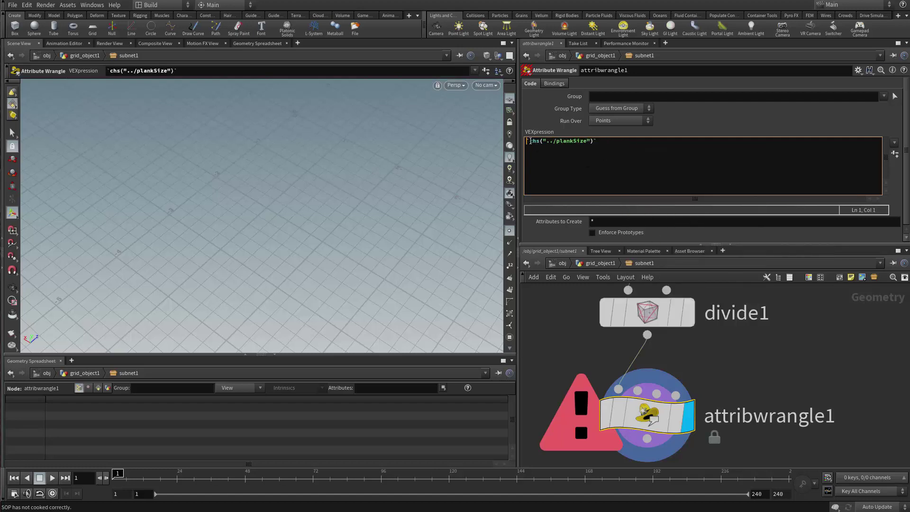
# Turn the pasted reference into the VEXpression line float plankSize = ch("../plankSize"); and apply it
pyautogui.press('Delete')
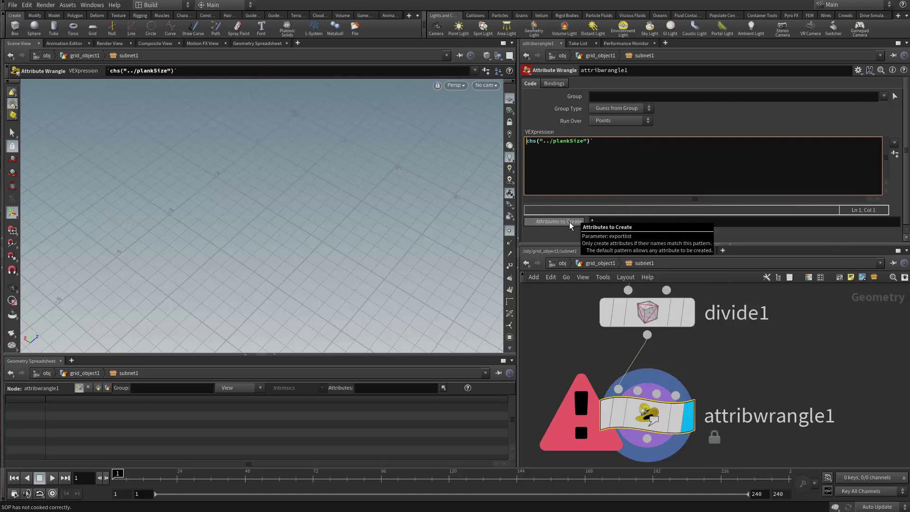
pyautogui.write('float plankSize')
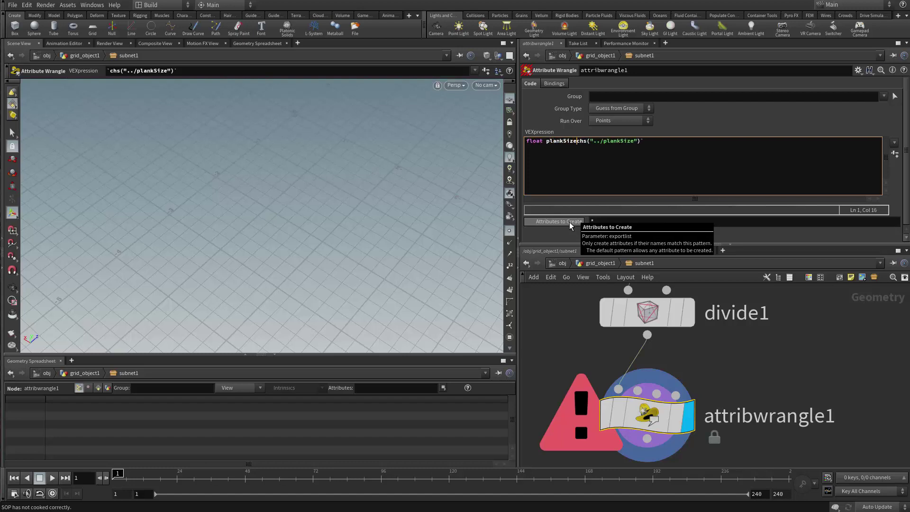
pyautogui.write(' =')
pyautogui.press('End')
pyautogui.press('BackSpace')
pyautogui.write(';')
pyautogui.press('Left')
pyautogui.press('Left')
pyautogui.press('Left')
pyautogui.press('Left')
pyautogui.press('Left')
pyautogui.press('Left')
pyautogui.press('Left')
pyautogui.press('Left')
pyautogui.press('Left')
pyautogui.press('Left')
pyautogui.press('Left')
pyautogui.press('Left')
pyautogui.press('BackSpace')
pyautogui.press('Right')
pyautogui.press('Right')
pyautogui.press('Right')
pyautogui.hotkey('ctrl', 'Return')
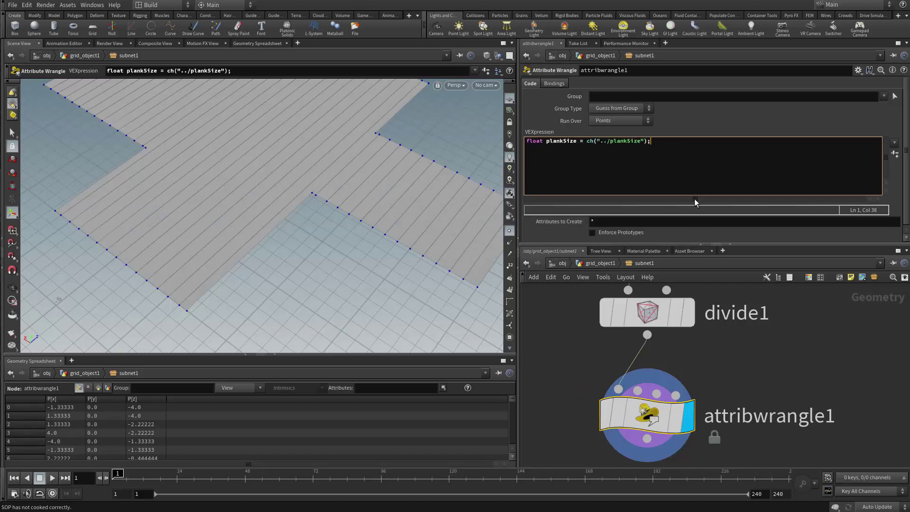
# Add a second VEXpression line that sets @P.x to @P.x/plankSize
pyautogui.press('Return')
pyautogui.write('@P.x = z')
pyautogui.press('BackSpace')
pyautogui.write('@P.x')
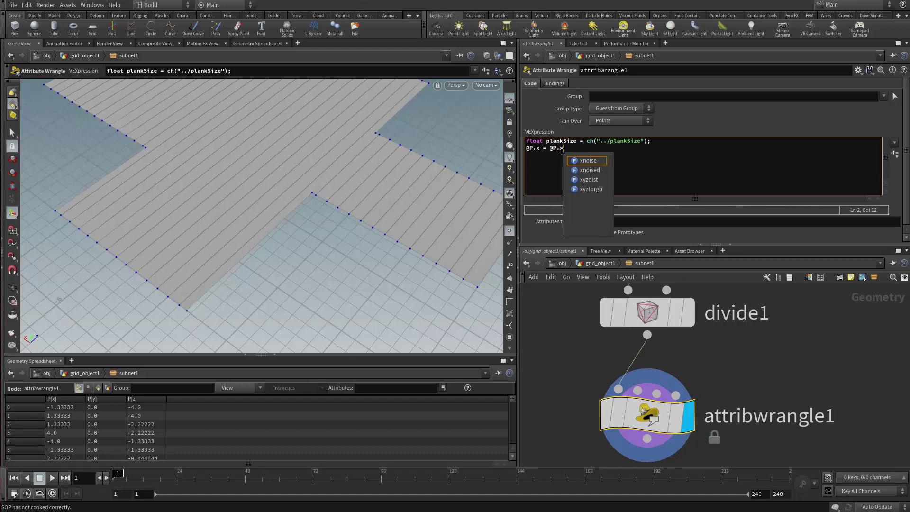
pyautogui.write('/plak')
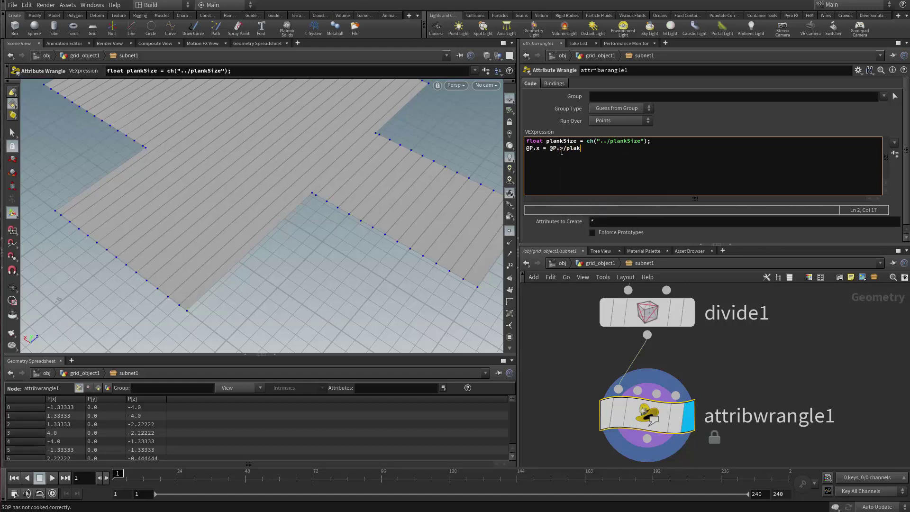
pyautogui.press('BackSpace')
pyautogui.write('nkSize)')
# Wrap the division in rint() so the second line reads @P.x = rint(@P.x/plankSize); and apply the code
pyautogui.press('Left')
pyautogui.press('Left')
pyautogui.press('Left')
pyautogui.press('Left')
pyautogui.write('rint(')
pyautogui.press('Right')
pyautogui.press('Right')
pyautogui.press('Right')
pyautogui.press('Right')
pyautogui.press('Right')
pyautogui.press('Right')
pyautogui.press('Right')
pyautogui.press('Right')
pyautogui.press('Right')
pyautogui.hotkey('shift', 'Left')
pyautogui.hotkey('shift', 'Left')
pyautogui.hotkey('shift', 'Left')
pyautogui.hotkey('shift', 'Left')
pyautogui.hotkey('shift', 'Left')
pyautogui.hotkey('shift', 'Left')
pyautogui.hotkey('shift', 'Left')
pyautogui.hotkey('shift', 'Left')
pyautogui.hotkey('shift', 'Left')
pyautogui.press('Right')
pyautogui.press('Right')
pyautogui.hotkey('shift', 'Left')
pyautogui.hotkey('shift', 'Left')
pyautogui.hotkey('shift', 'Left')
pyautogui.hotkey('shift', 'Left')
pyautogui.hotkey('shift', 'Left')
pyautogui.hotkey('shift', 'Left')
pyautogui.hotkey('shift', 'Left')
pyautogui.hotkey('shift', 'Left')
pyautogui.hotkey('shift', 'Left')
pyautogui.press('Right')
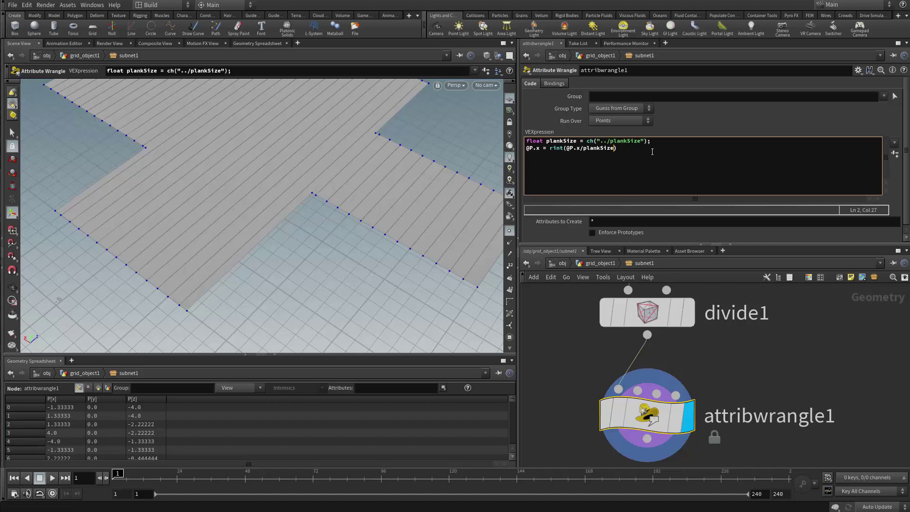
pyautogui.write(';')
pyautogui.hotkey('ctrl', 'a')
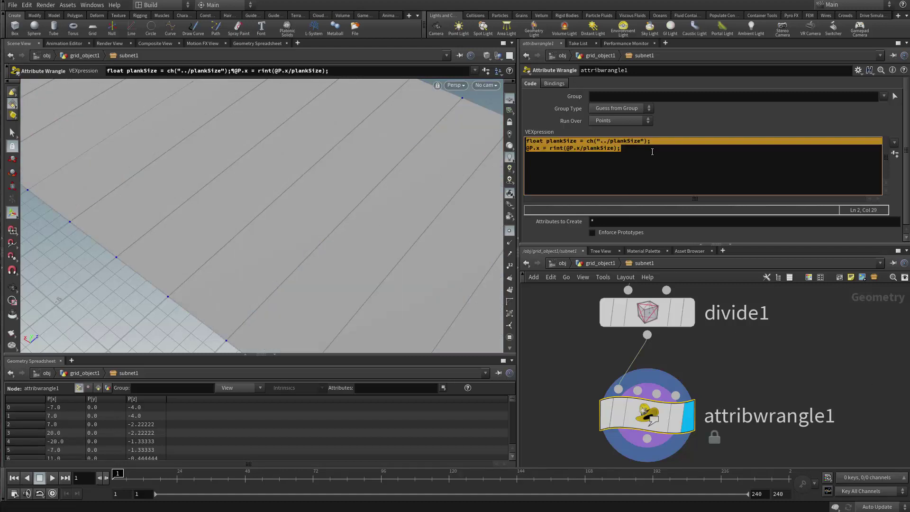
# Multiply the rounded value by plankSize, making the line @P.x = rint(@P.x/plankSize)*plankSize; and apply the code
pyautogui.keyDown('alt'); pyautogui.moveTo(270, 190); pyautogui.dragTo(97, 181, button='right'); pyautogui.keyUp('alt')
pyautogui.keyDown('alt'); pyautogui.moveTo(267, 184); pyautogui.dragTo(372, 219); pyautogui.keyUp('alt')
pyautogui.keyDown('alt'); pyautogui.moveTo(372, 219); pyautogui.dragTo(511, 252, button='right'); pyautogui.keyUp('alt')
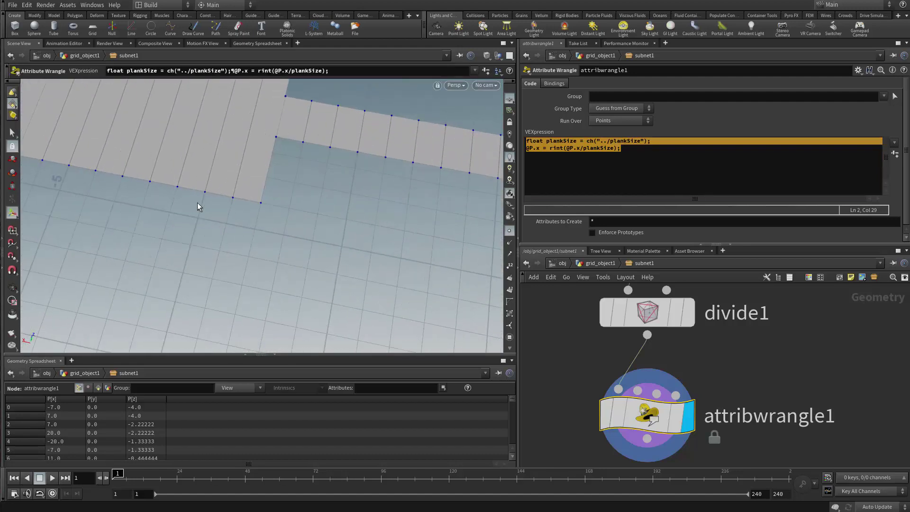
pyautogui.click(621, 147)
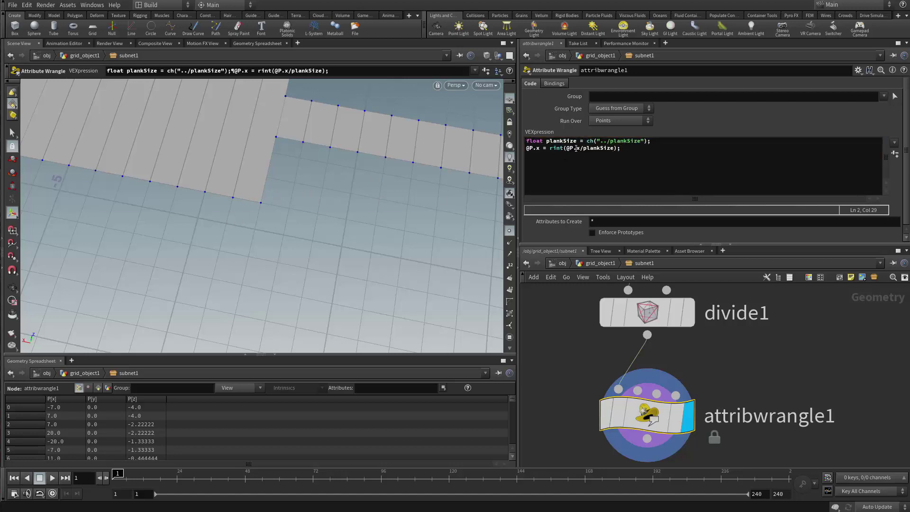
pyautogui.doubleClick(556, 148)
pyautogui.click(599, 149)
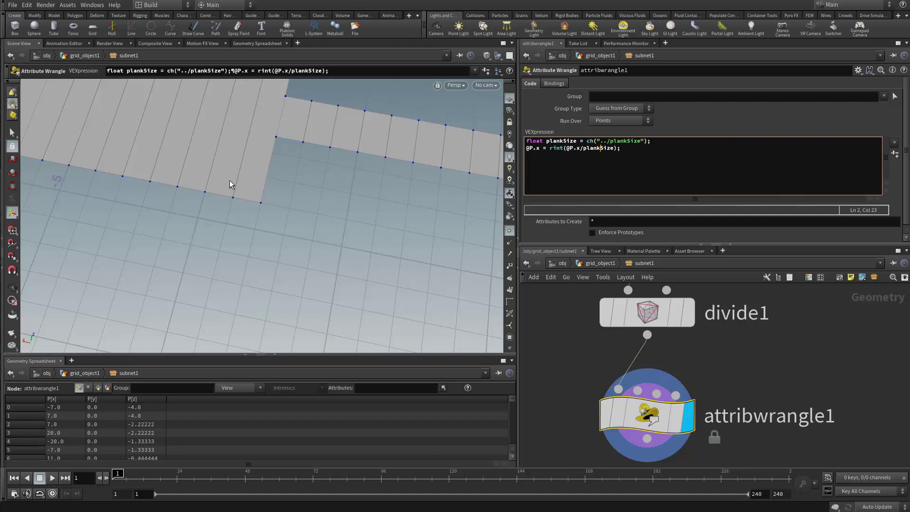
pyautogui.press('Right')
pyautogui.press('Right')
pyautogui.press('Right')
pyautogui.press('Right')
pyautogui.press('Right')
pyautogui.write('*plankSize')
pyautogui.moveTo(549, 148); pyautogui.dragTo(617, 148)
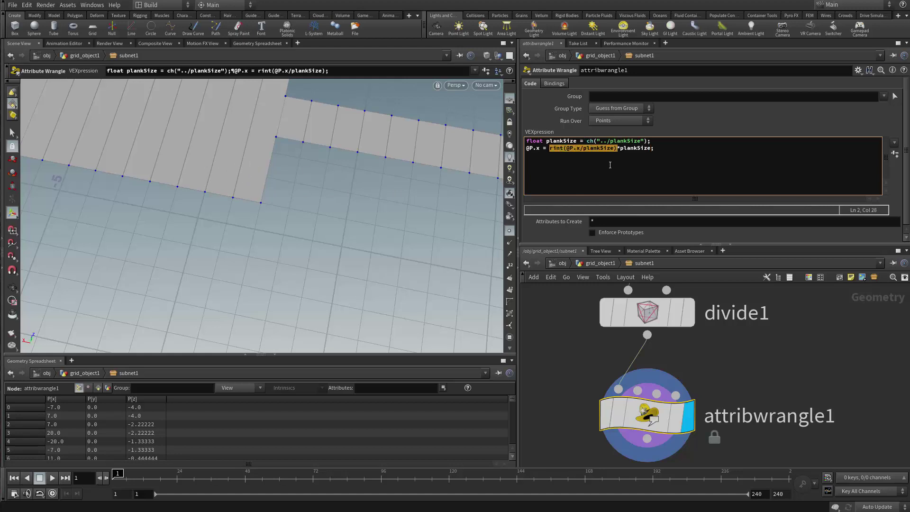
pyautogui.doubleClick(640, 148)
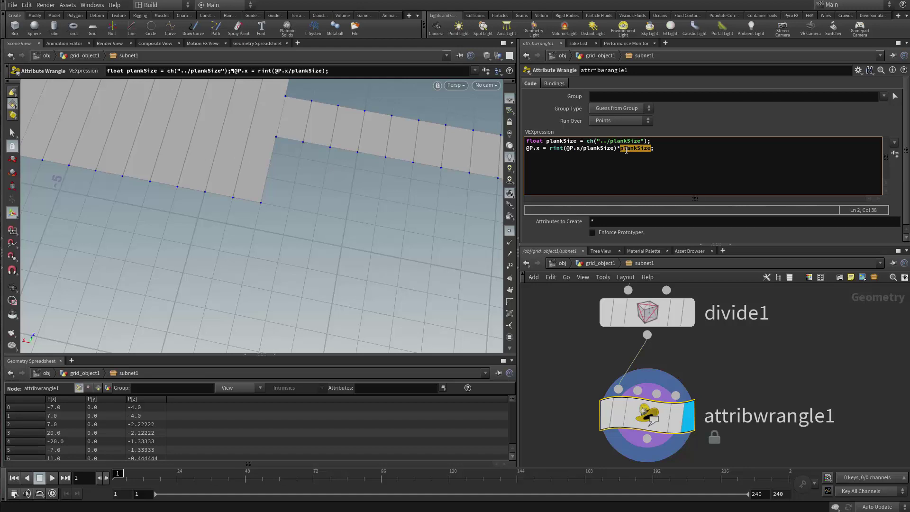
pyautogui.click(676, 149)
pyautogui.hotkey('ctrl', 'Return')
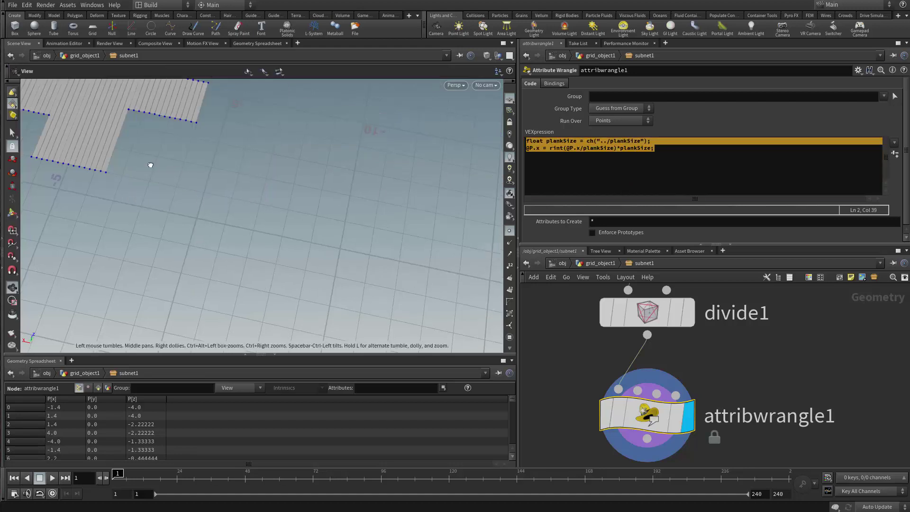
# Examine how the plank strips and points line up at the floor outline's inner corners
pyautogui.keyDown('alt'); pyautogui.moveTo(148, 164); pyautogui.dragTo(193, 175); pyautogui.keyUp('alt')
pyautogui.scroll(5, 235, 182)
pyautogui.keyDown('alt'); pyautogui.moveTo(193, 175); pyautogui.dragTo(197, 240, button='middle'); pyautogui.keyUp('alt')
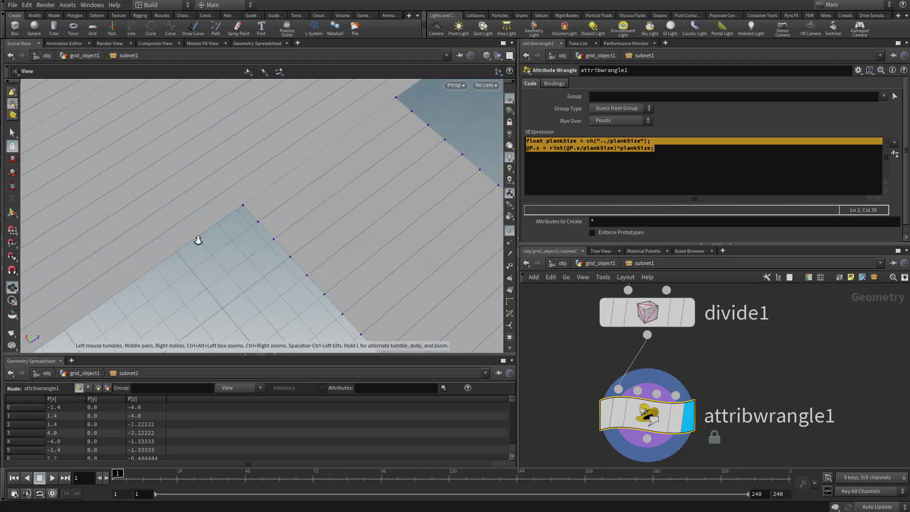
pyautogui.keyDown('alt'); pyautogui.moveTo(197, 240); pyautogui.dragTo(314, 205); pyautogui.keyUp('alt')
pyautogui.keyDown('alt'); pyautogui.moveTo(455, 88); pyautogui.dragTo(317, 291, button='middle'); pyautogui.keyUp('alt')
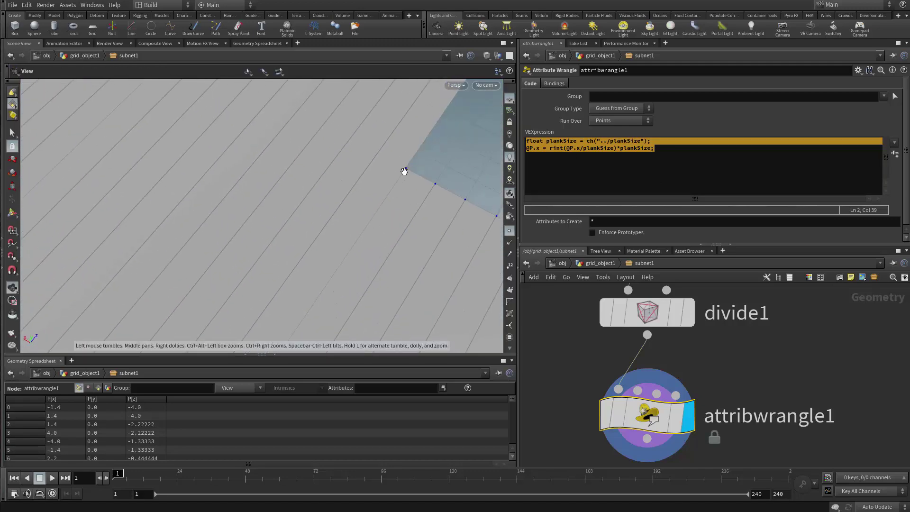
pyautogui.keyDown('alt'); pyautogui.moveTo(287, 173); pyautogui.dragTo(159, 220, button='right'); pyautogui.keyUp('alt')
pyautogui.keyDown('alt'); pyautogui.moveTo(159, 220); pyautogui.dragTo(255, 246, button='middle'); pyautogui.keyUp('alt')
pyautogui.keyDown('alt'); pyautogui.moveTo(255, 247); pyautogui.dragTo(299, 240); pyautogui.keyUp('alt')
pyautogui.moveTo(238, 236)
pyautogui.keyDown('alt'); pyautogui.mouseDown(button='right')
pyautogui.moveTo(490, 274)
pyautogui.moveTo(313, 238)
pyautogui.moveTo(364, 244)
pyautogui.mouseUp(button='right'); pyautogui.keyUp('alt')
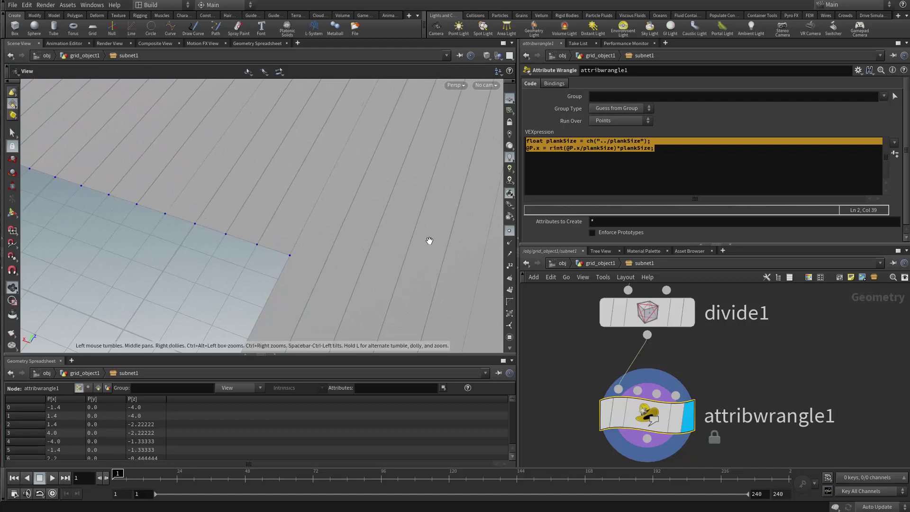
pyautogui.keyDown('alt'); pyautogui.moveTo(431, 241); pyautogui.dragTo(316, 243, button='right'); pyautogui.keyUp('alt')
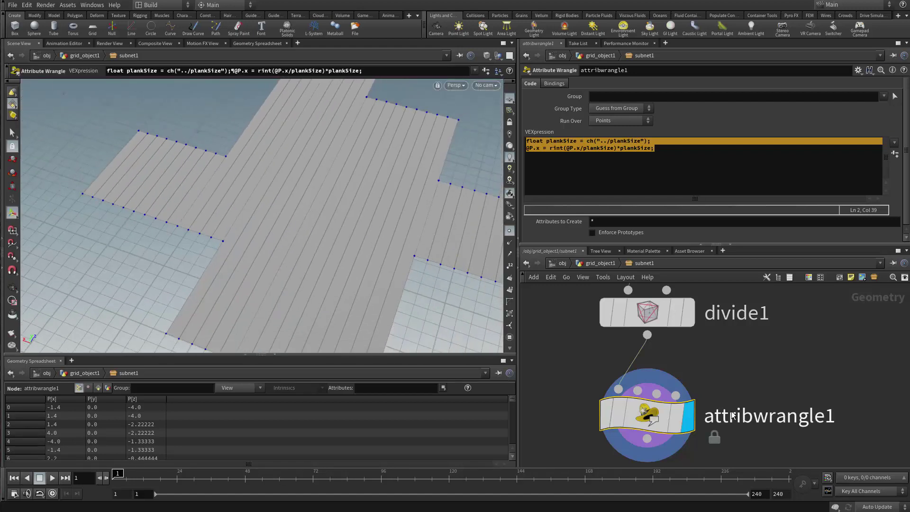
# Rename the Attribute Wrangle node as snaping_and_aligning
pyautogui.doubleClick(802, 417)
pyautogui.doubleClick(819, 419)
pyautogui.write('S')
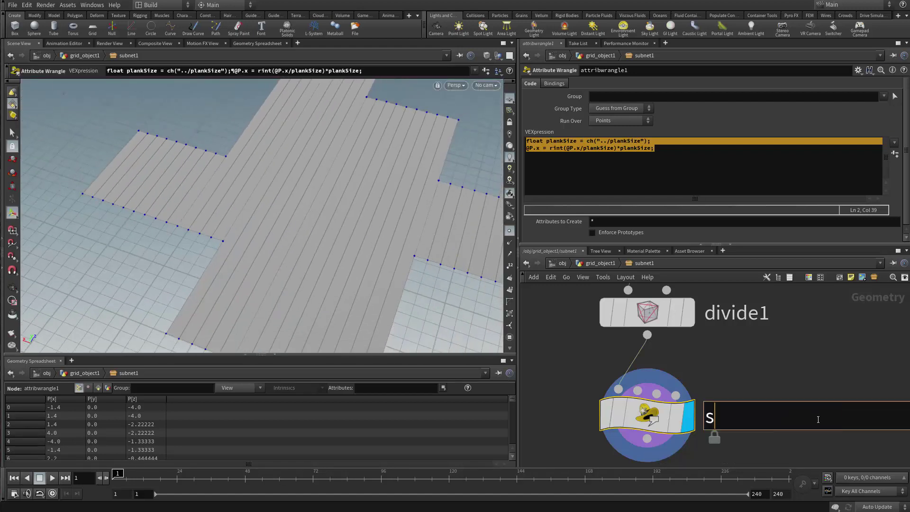
pyautogui.write('naping')
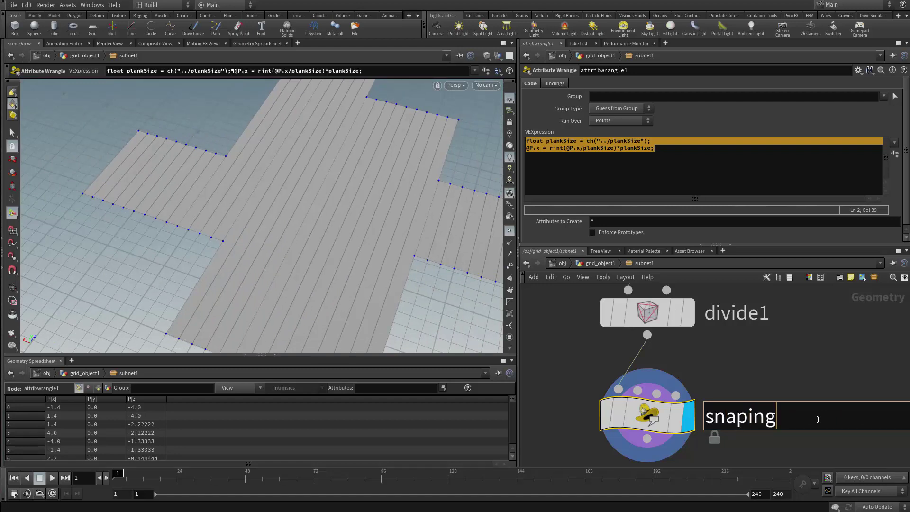
pyautogui.write('_and_an')
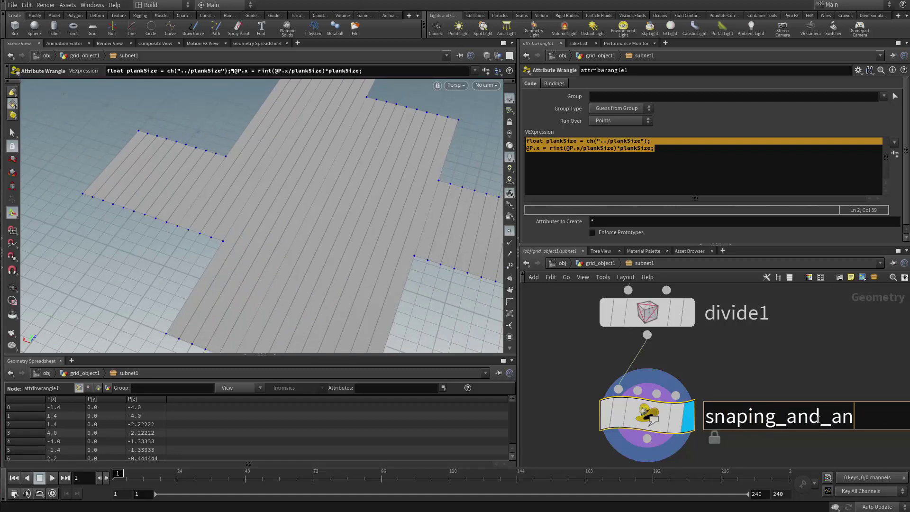
pyautogui.write('l')
pyautogui.press('BackSpace')
pyautogui.press('BackSpace')
pyautogui.write('ligning')
pyautogui.press('Return')
# Shorten the Attribute Wrangle node's name to aligning
pyautogui.doubleClick(817, 419)
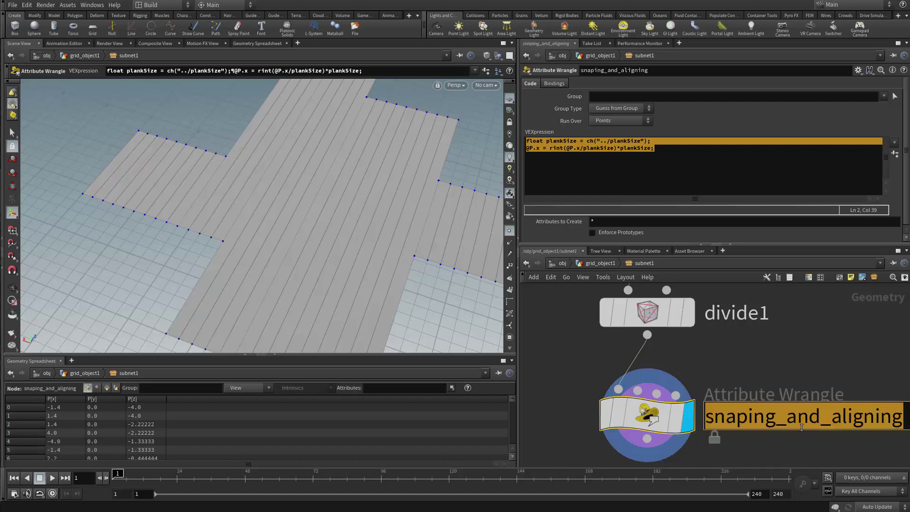
pyautogui.click(827, 422)
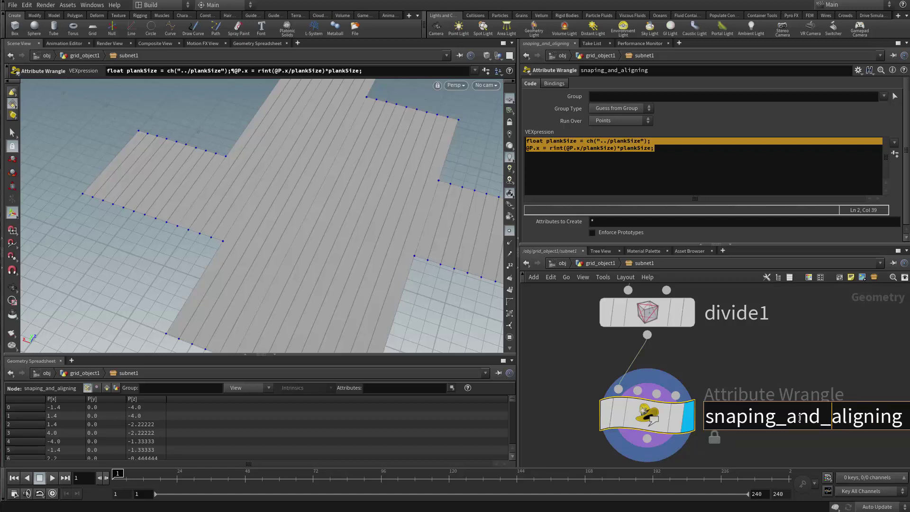
pyautogui.hotkey('shift', 'Home')
pyautogui.press('BackSpace')
pyautogui.press('Return')
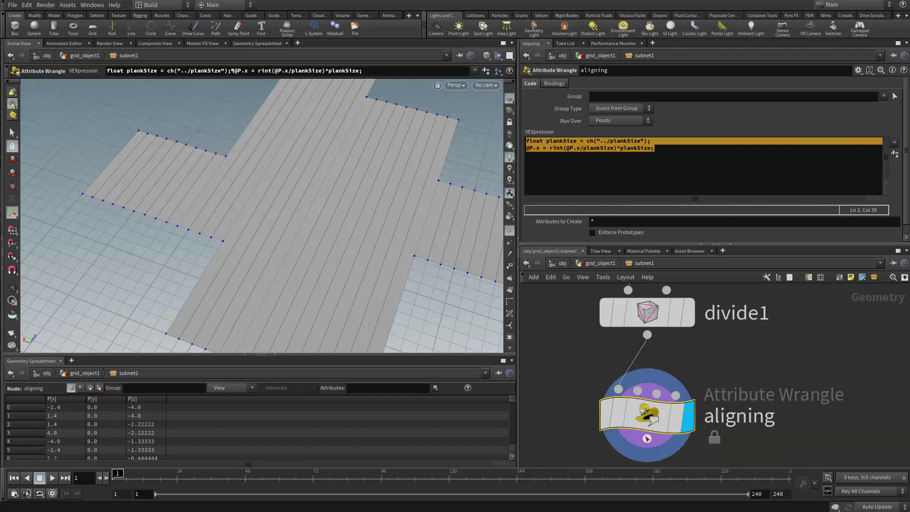
# Review the node chain from cleanup to aligning and the whole plank floor from several angles
pyautogui.scroll(-5, 716, 379)
pyautogui.scroll(5, 711, 392)
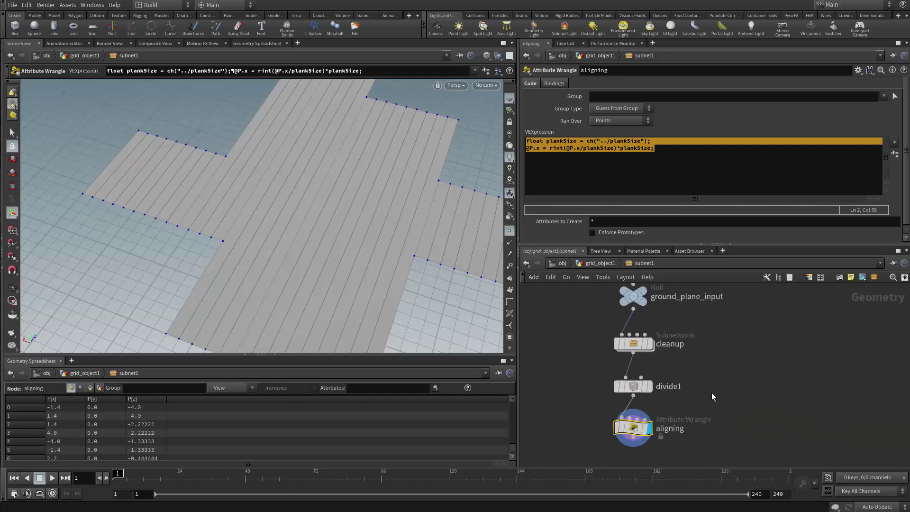
pyautogui.scroll(2, 756, 377)
pyautogui.moveTo(705, 383); pyautogui.dragTo(754, 371, button='middle')
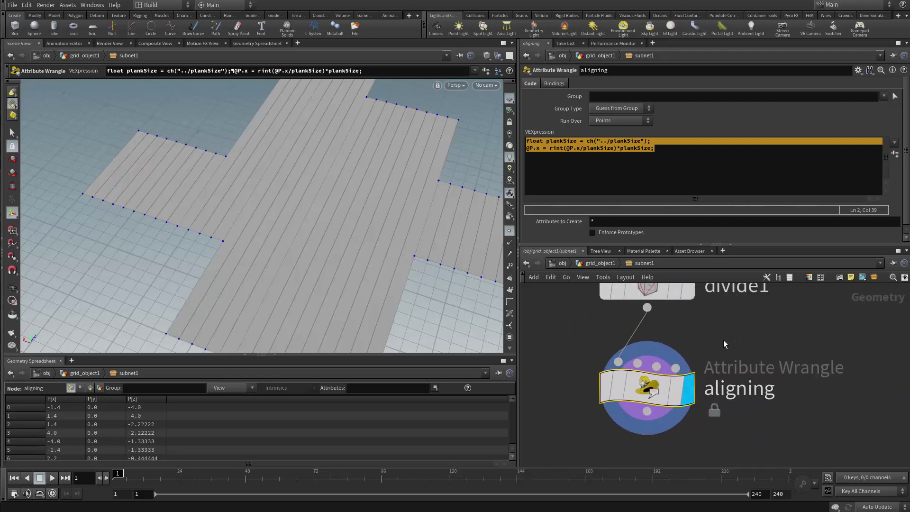
pyautogui.scroll(-3, 723, 340)
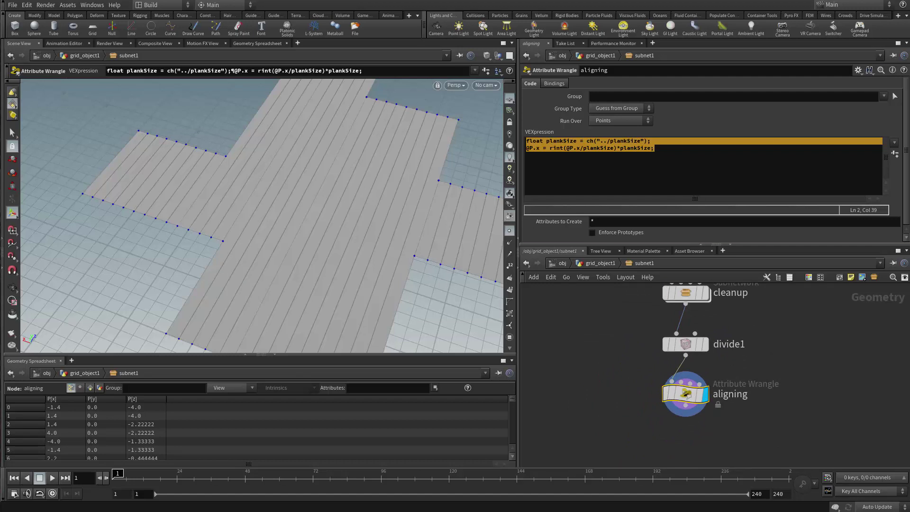
pyautogui.moveTo(909, 427); pyautogui.dragTo(909, 384)
pyautogui.keyDown('alt'); pyautogui.moveTo(378, 239); pyautogui.dragTo(345, 221); pyautogui.keyUp('alt')
pyautogui.keyDown('alt'); pyautogui.moveTo(345, 221); pyautogui.dragTo(240, 187, button='right'); pyautogui.keyUp('alt')
pyautogui.keyDown('alt'); pyautogui.moveTo(239, 187); pyautogui.dragTo(251, 149); pyautogui.keyUp('alt')
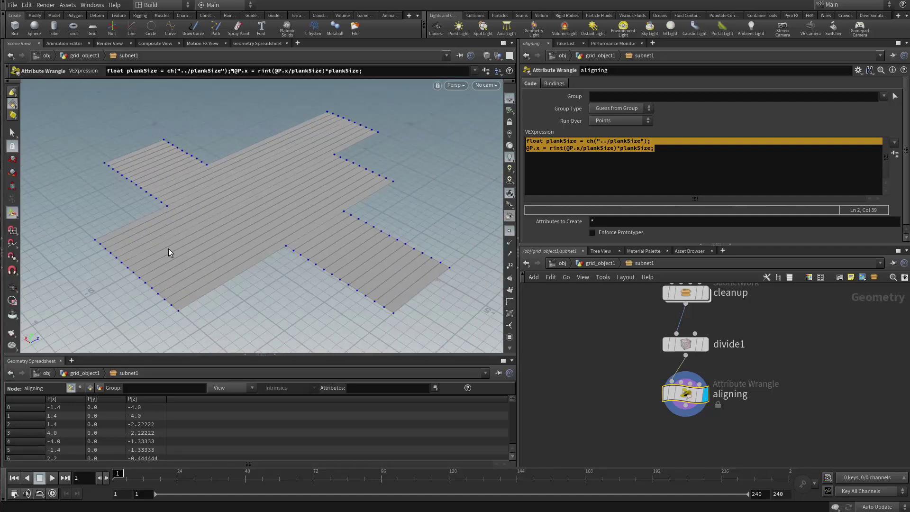
pyautogui.keyDown('alt'); pyautogui.moveTo(223, 216); pyautogui.dragTo(339, 186); pyautogui.keyUp('alt')
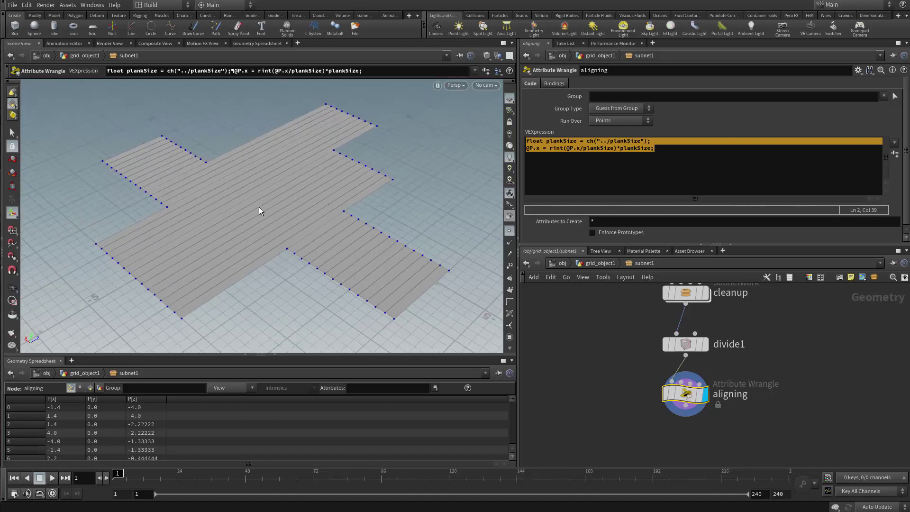